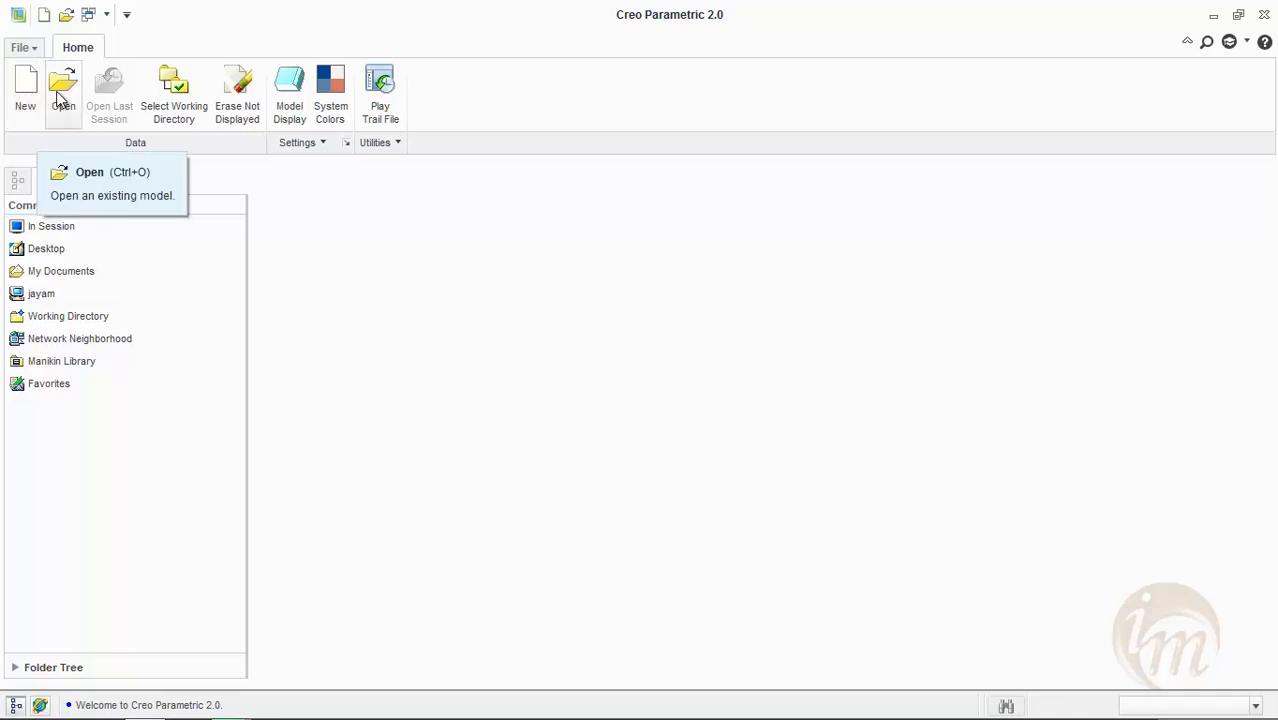
left_click(58, 95)
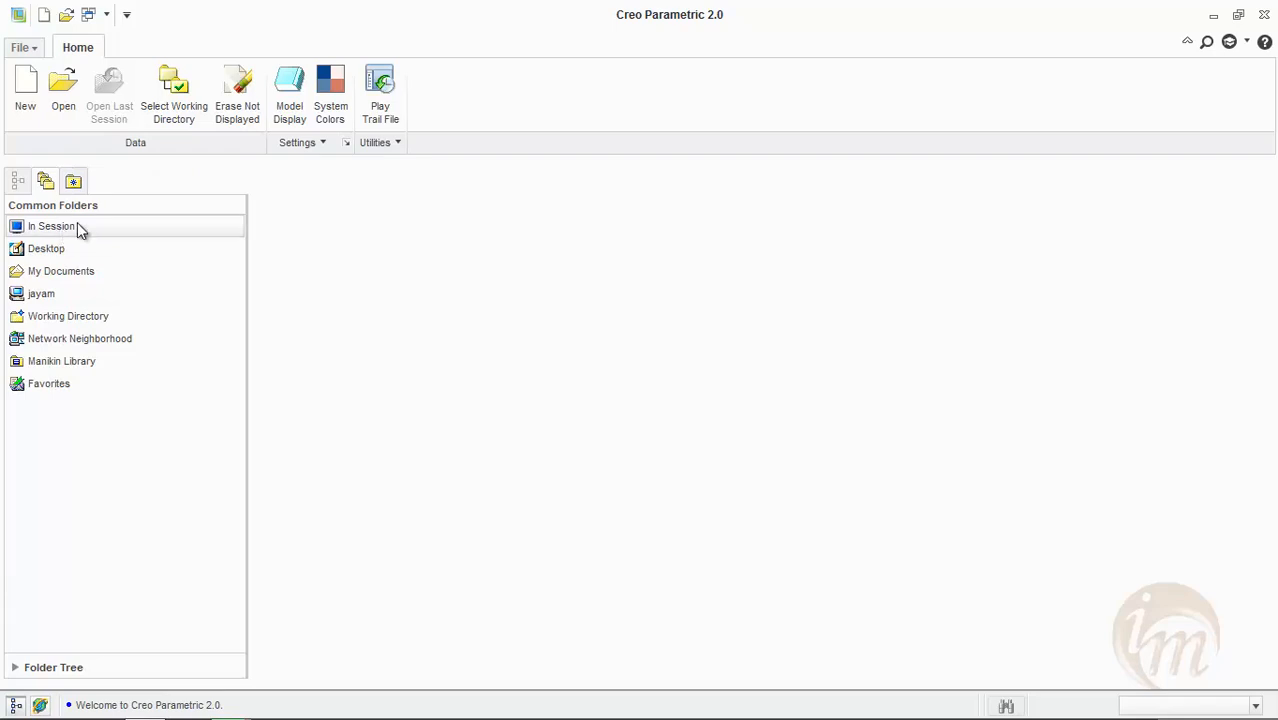
left_click(190, 105)
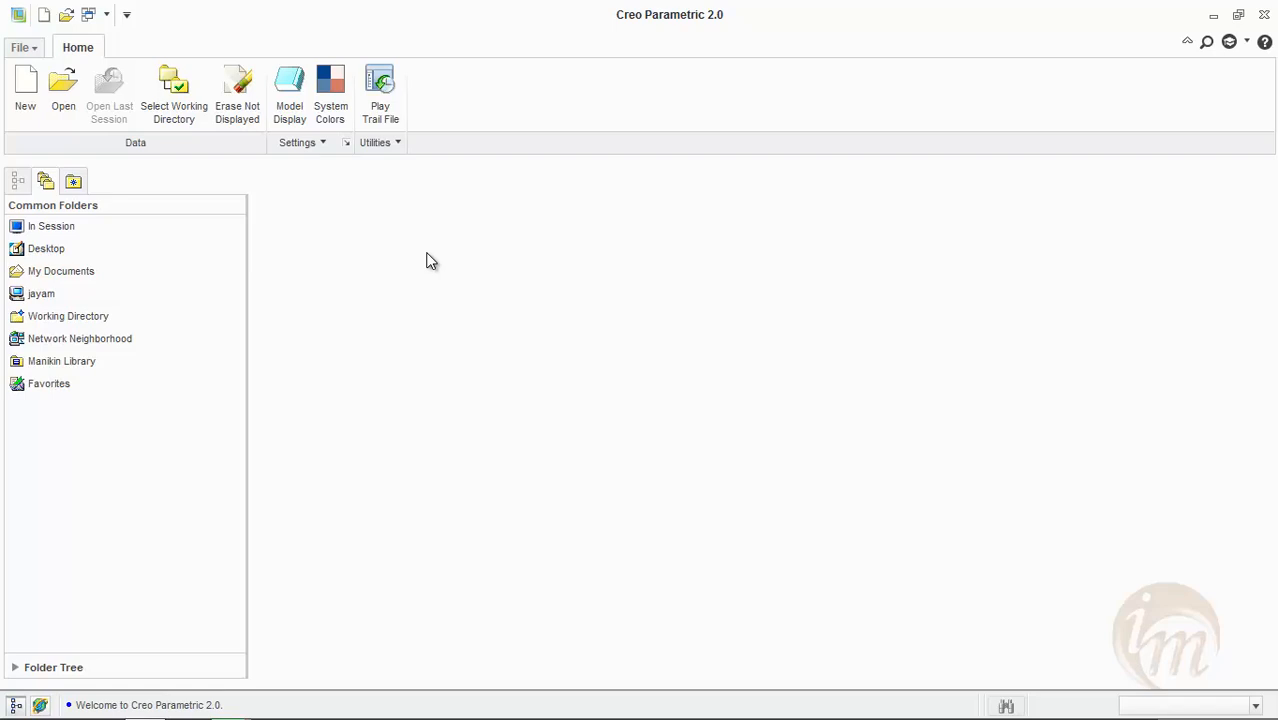
Set the working directory to the info_media folder on the Entertainment (E:) drive.
left_click(185, 94)
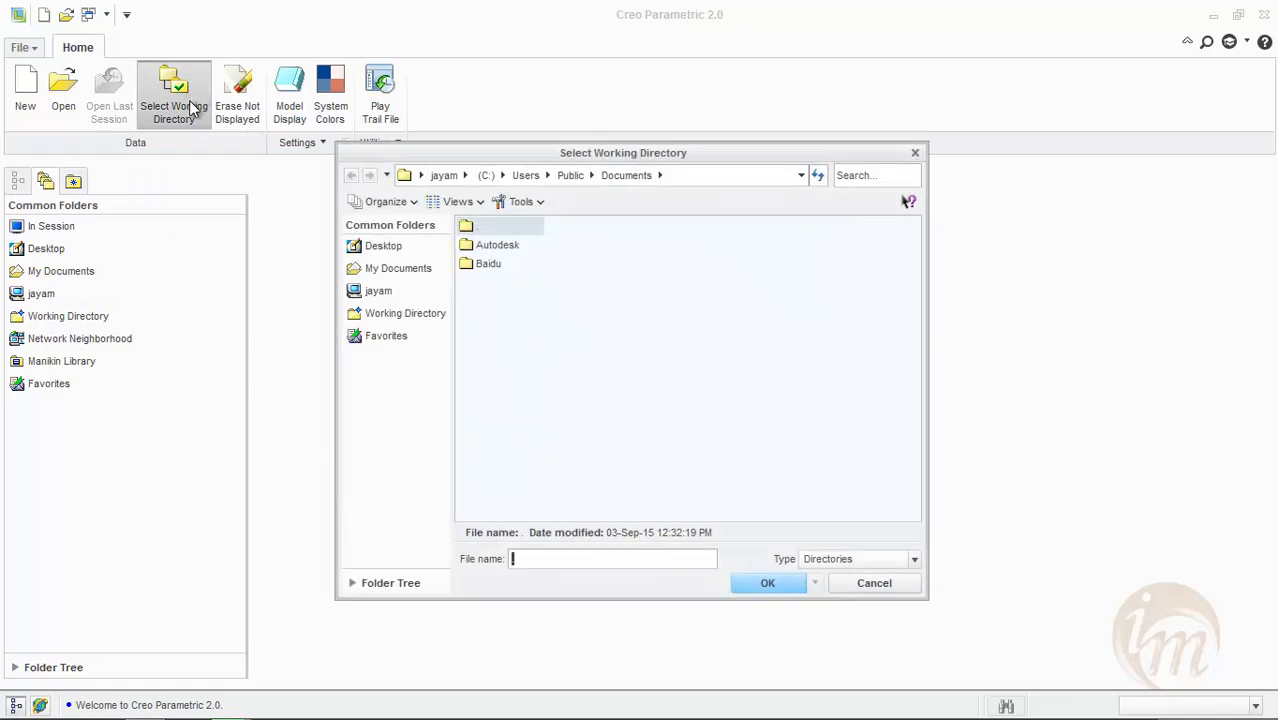
left_click(397, 256)
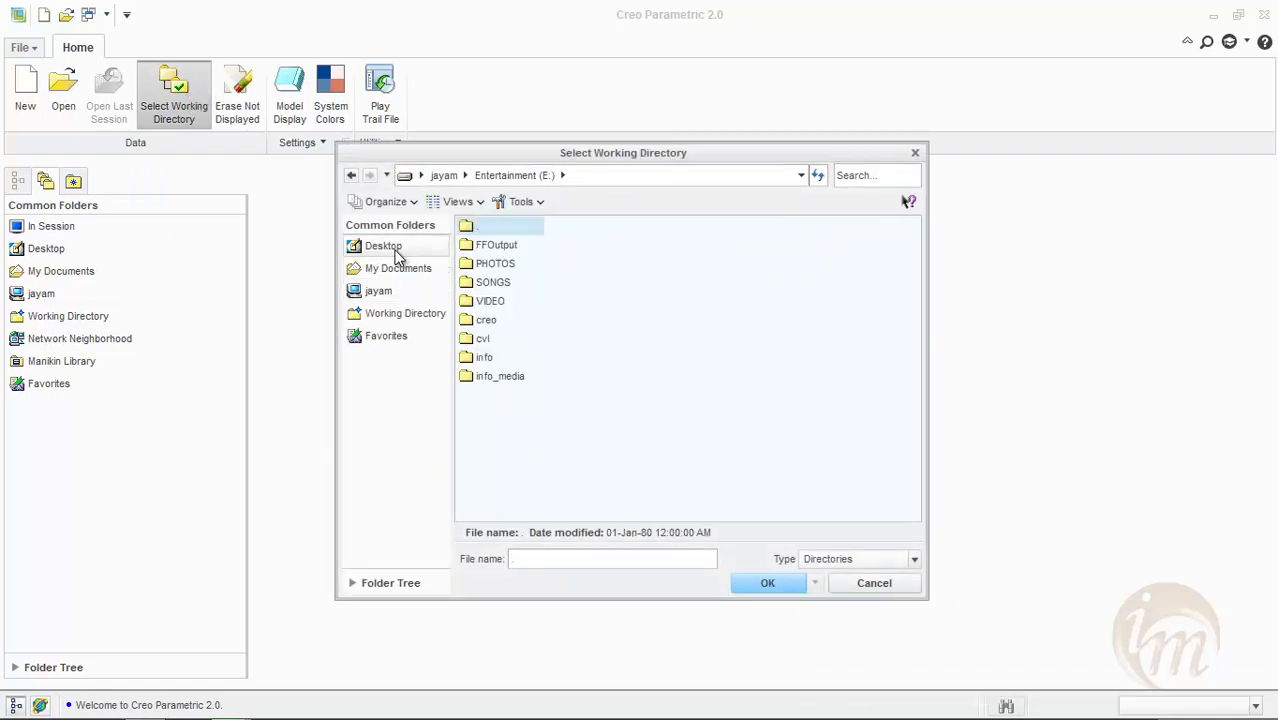
left_click(509, 386)
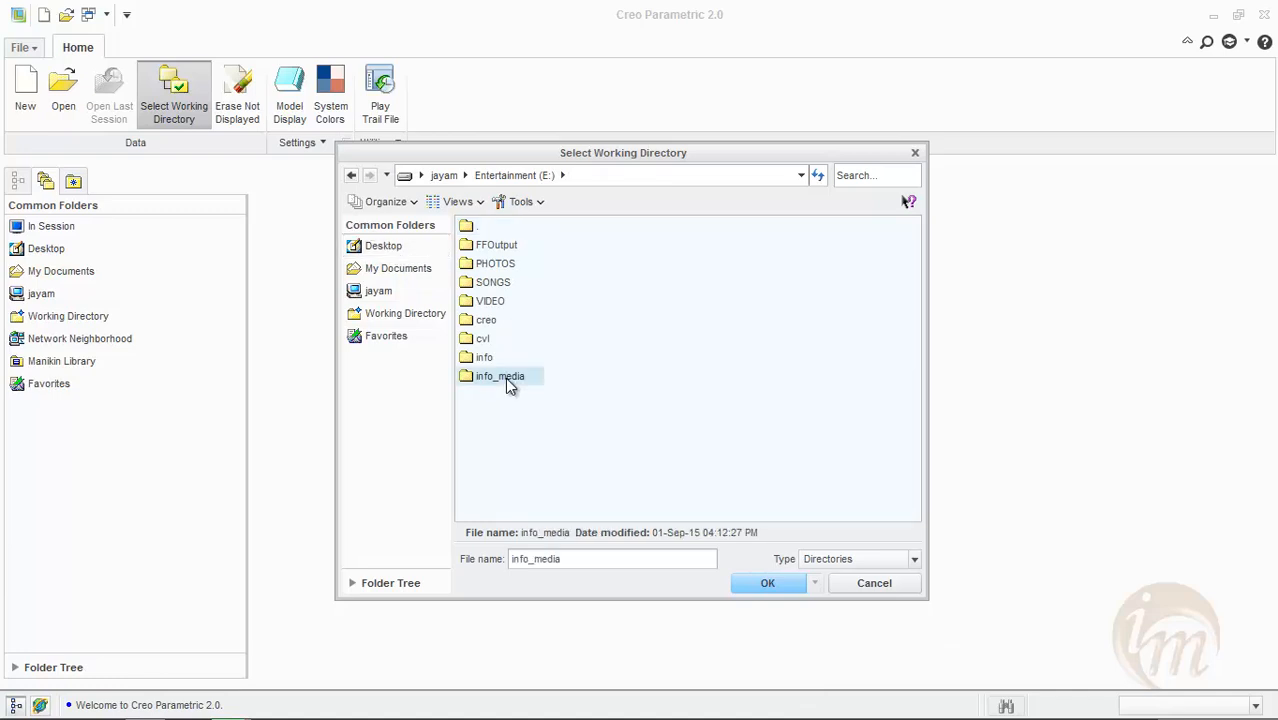
double_click(507, 385)
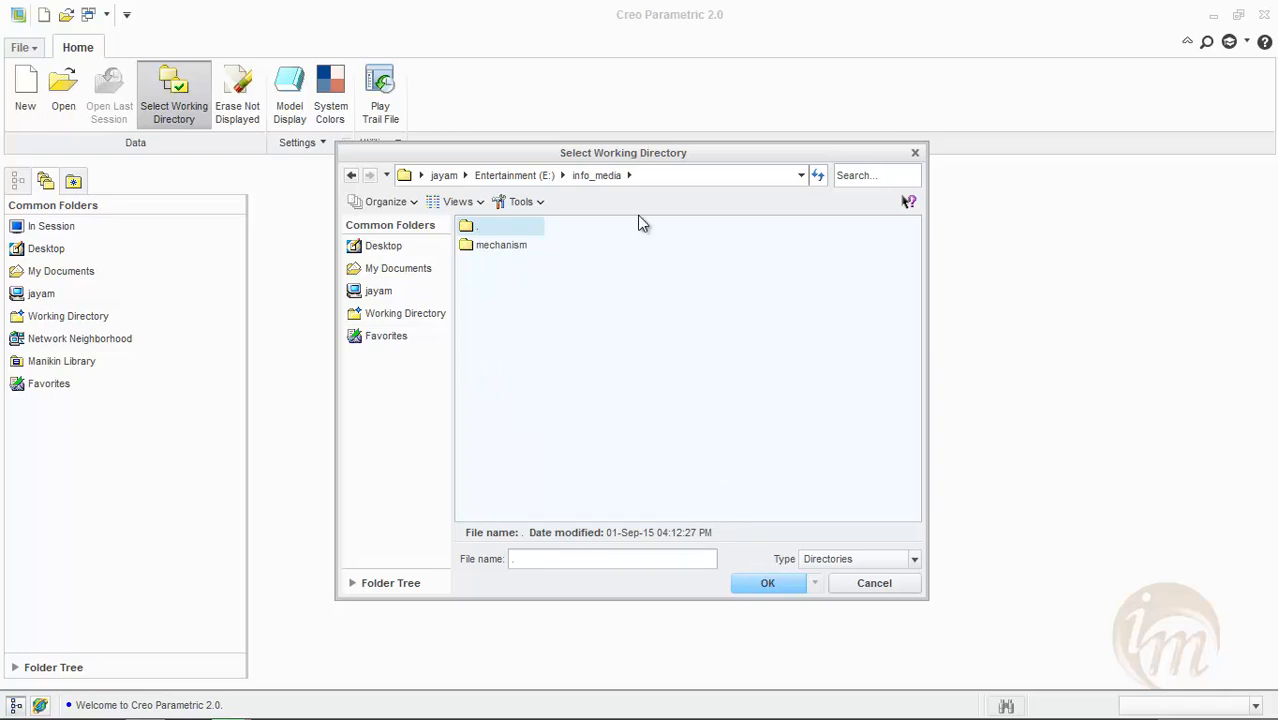
left_click(742, 585)
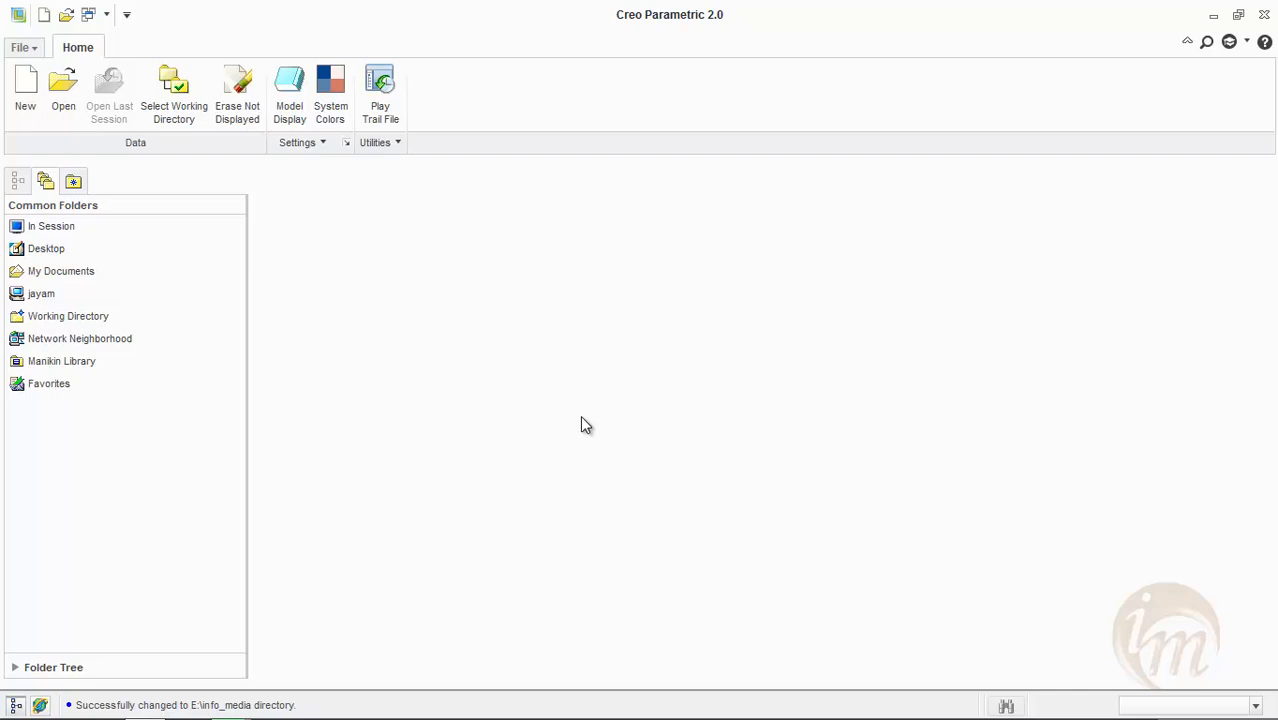
Browse the model files available to open in the working directory and cancel without opening one.
left_click(60, 88)
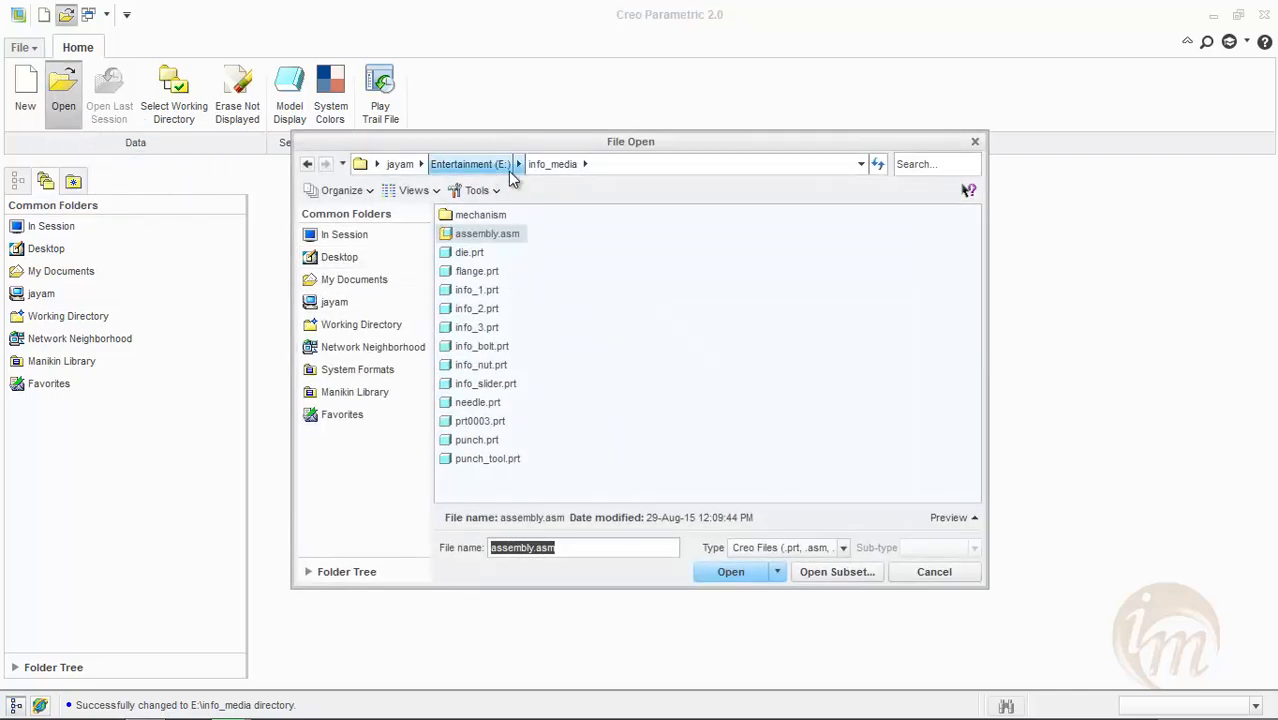
left_click(907, 573)
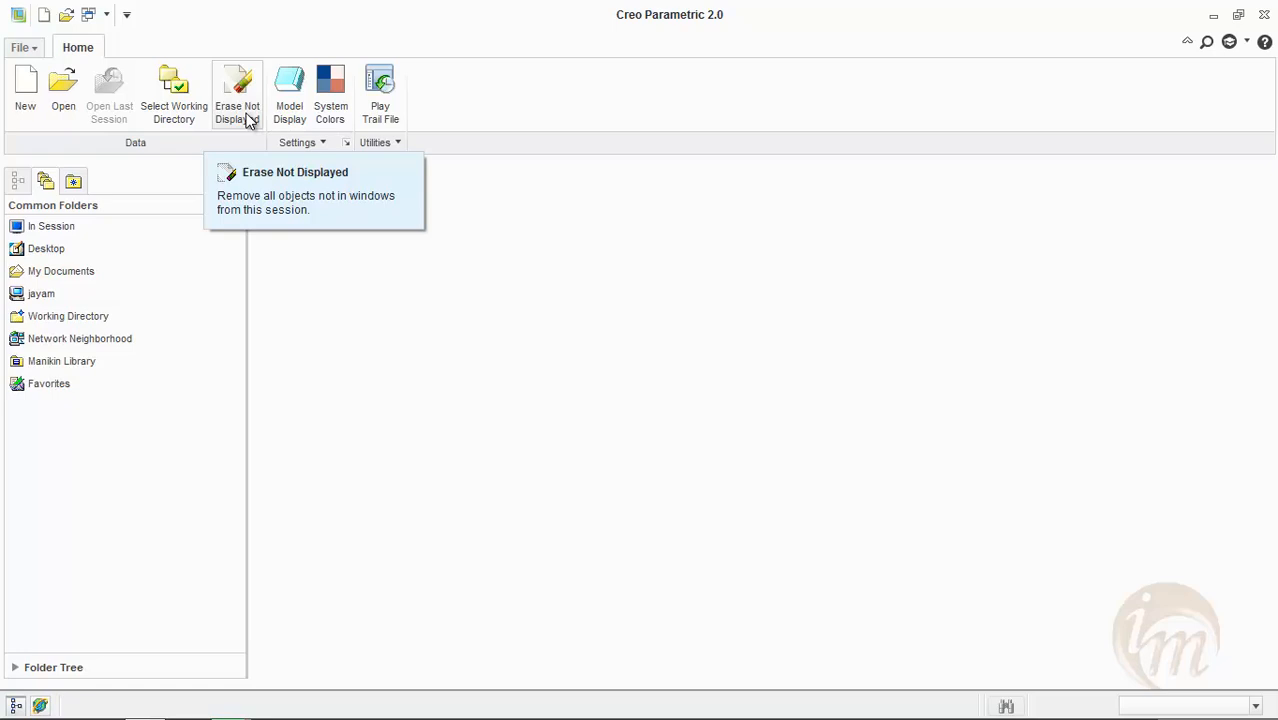
Review the model display options, including the shaded model and real-time rendering settings, and cancel the dialog.
left_click(249, 119)
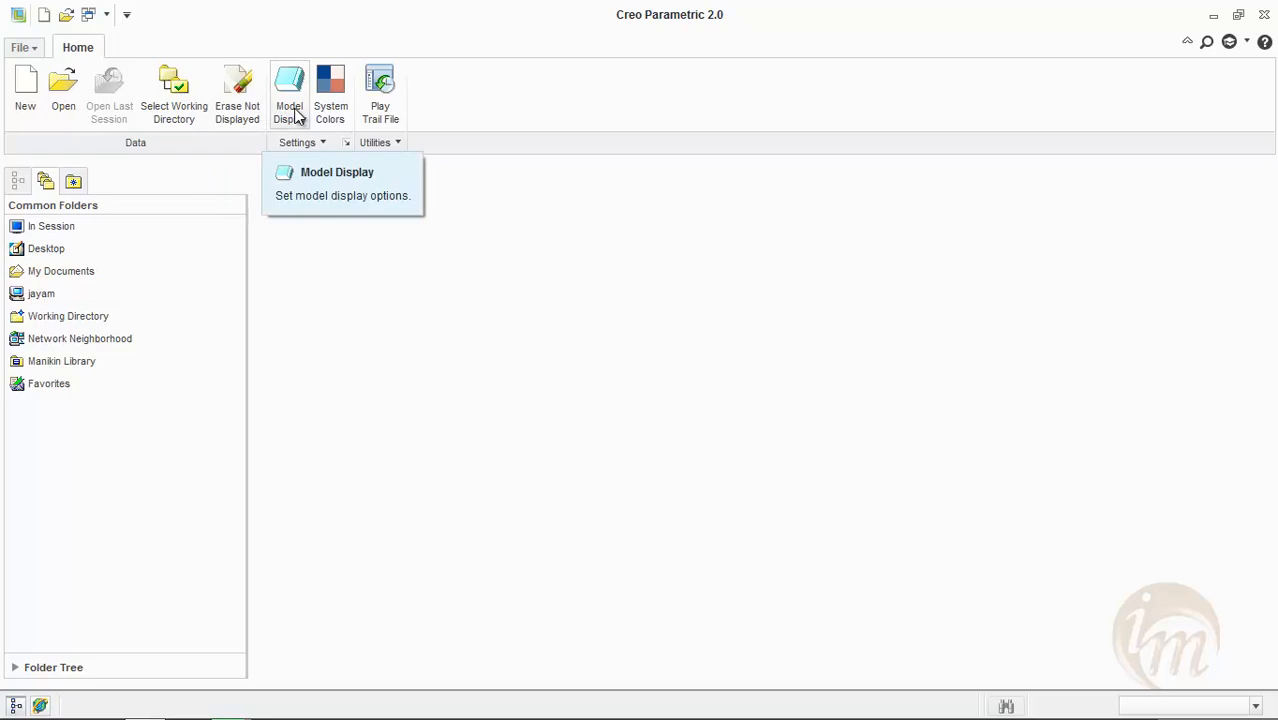
left_click(295, 115)
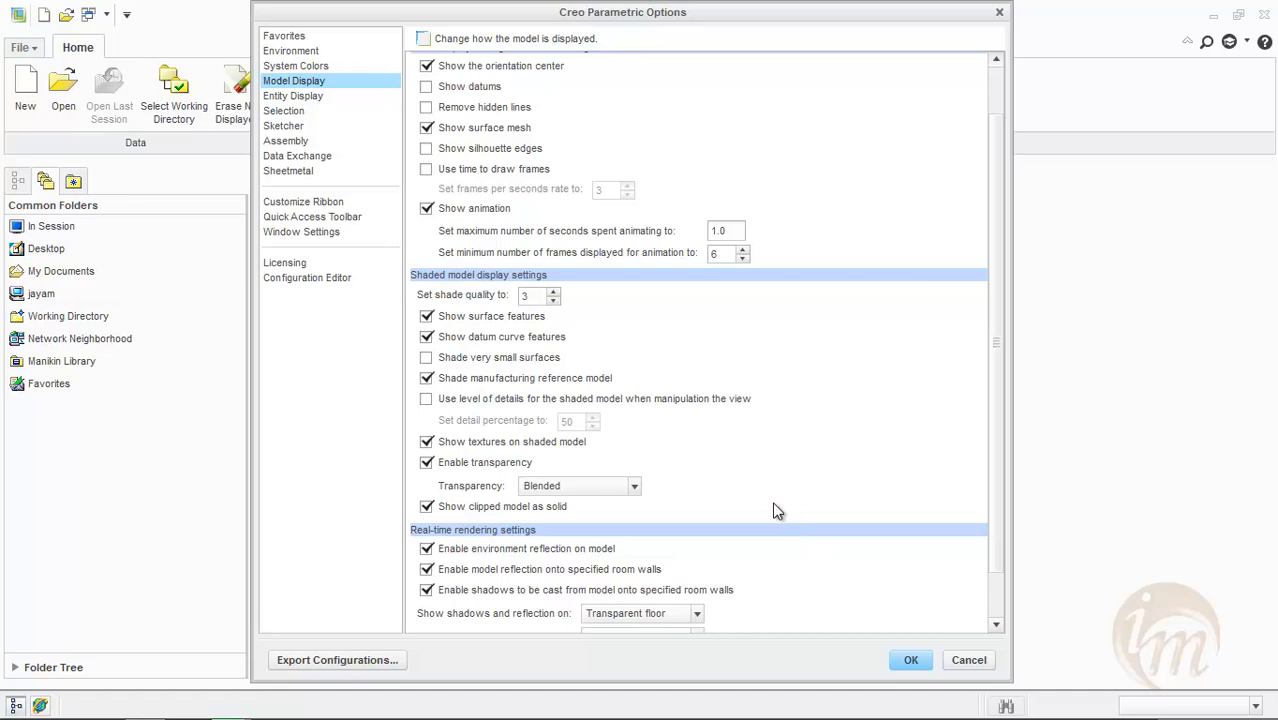
left_click(966, 660)
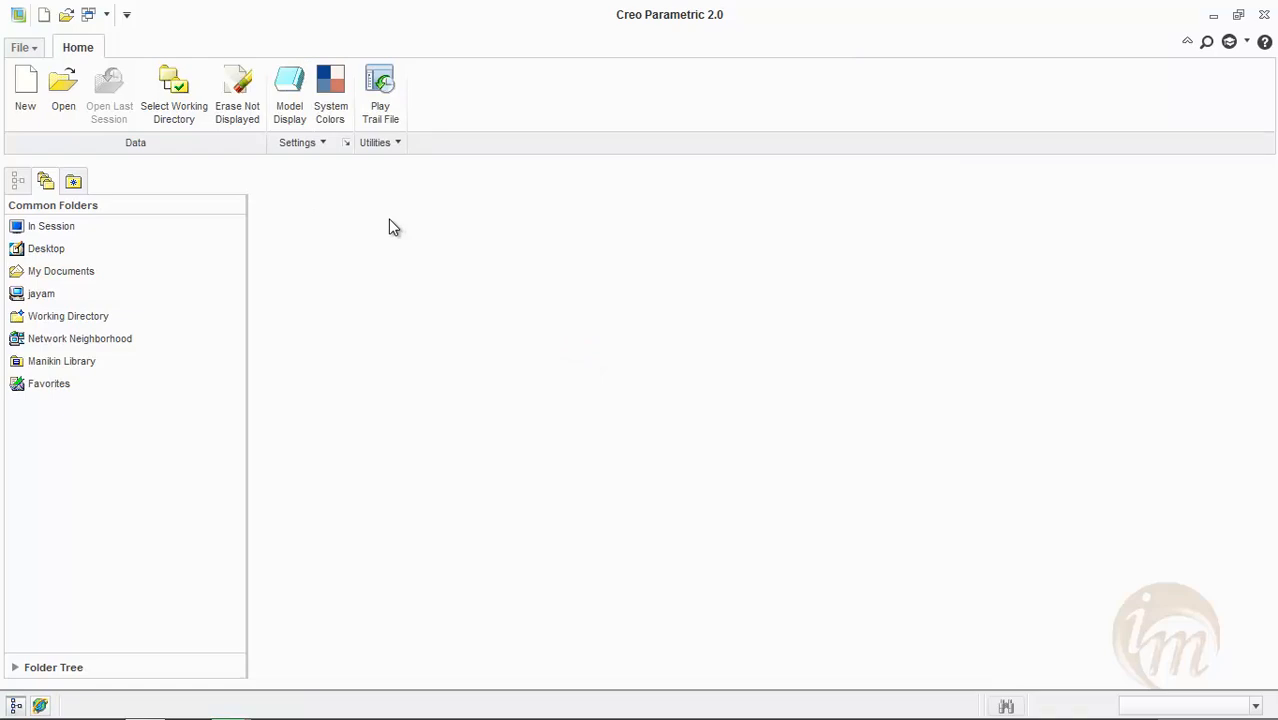
Try the Dark background, Black on white and Custom system color schemes, and restore the Default scheme.
left_click(330, 110)
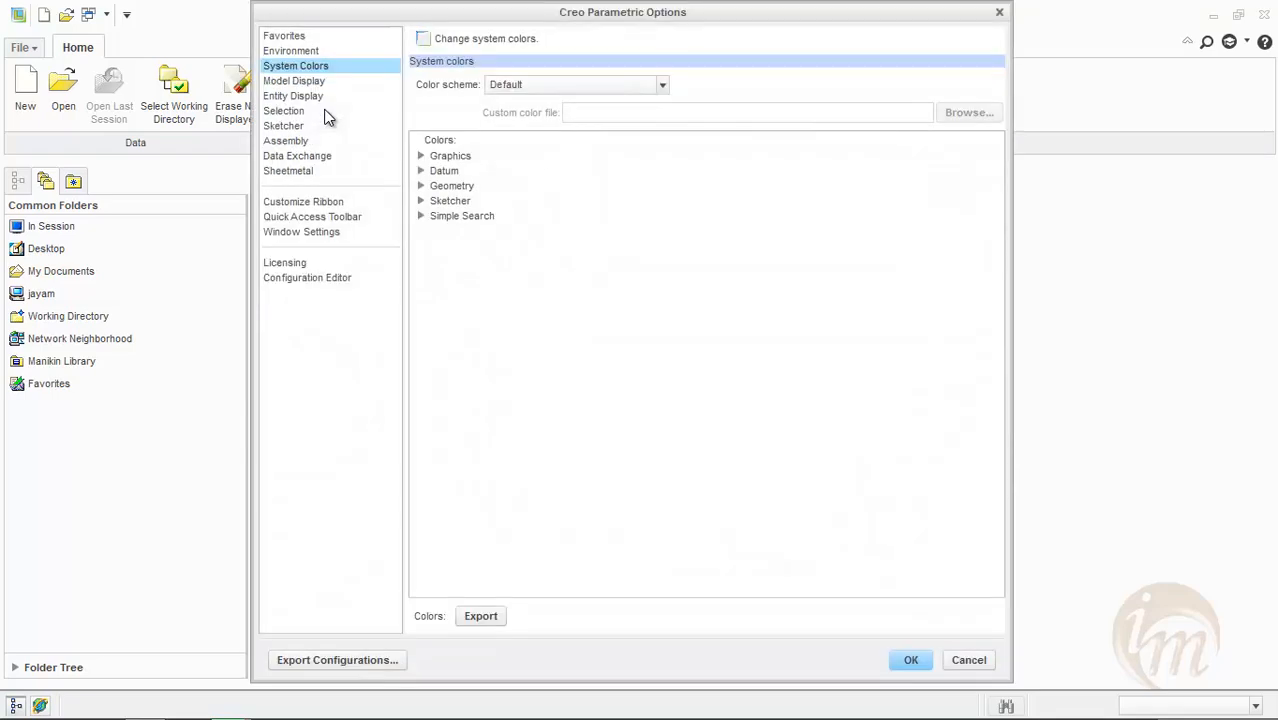
left_click(512, 86)
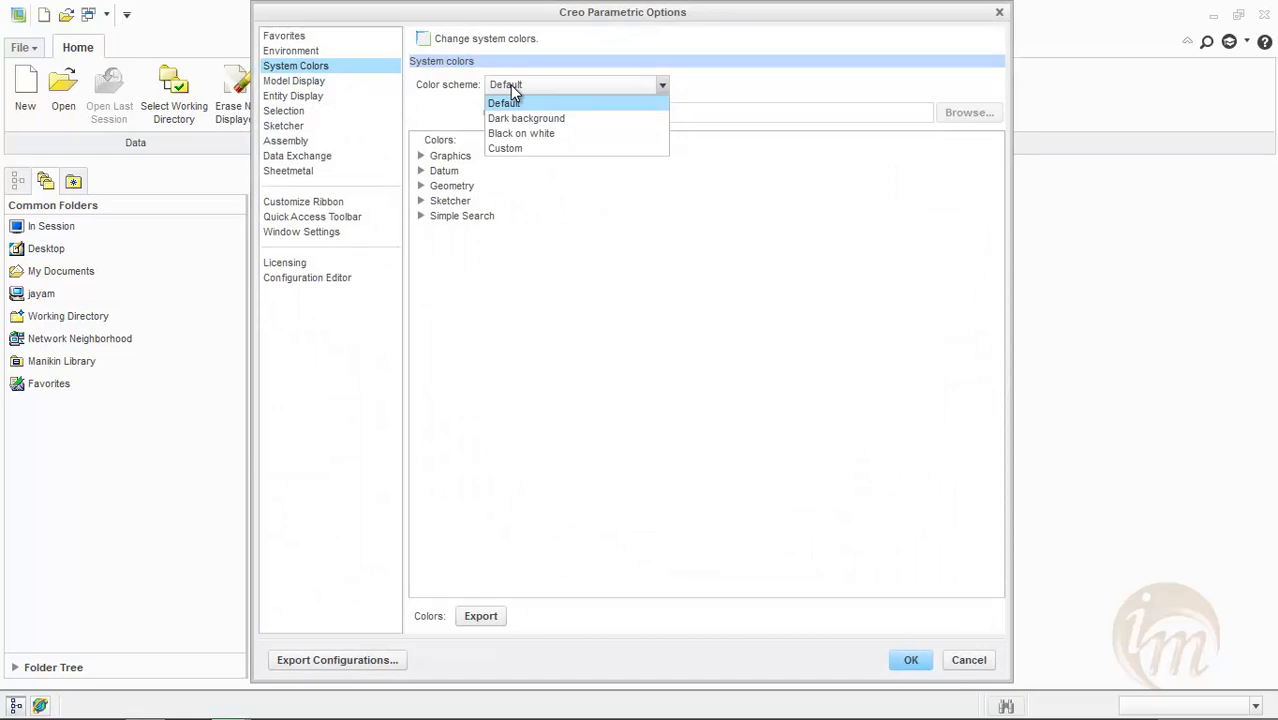
left_click(520, 118)
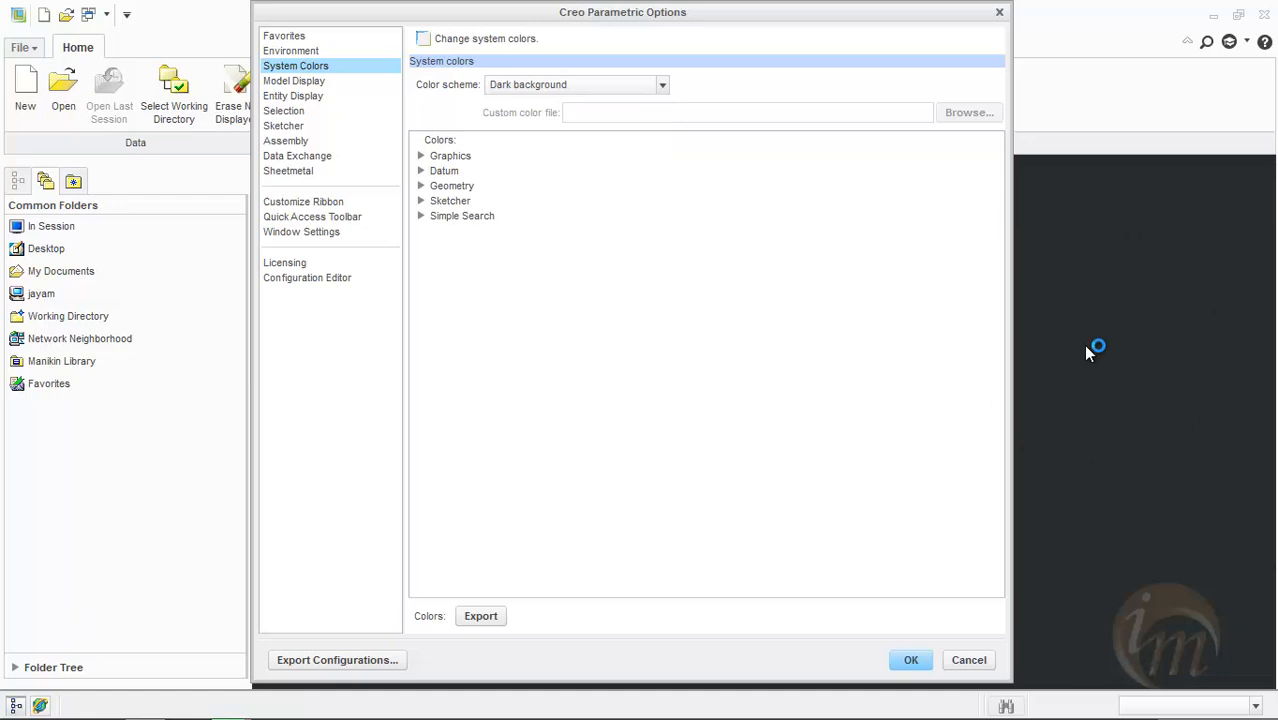
left_click(566, 85)
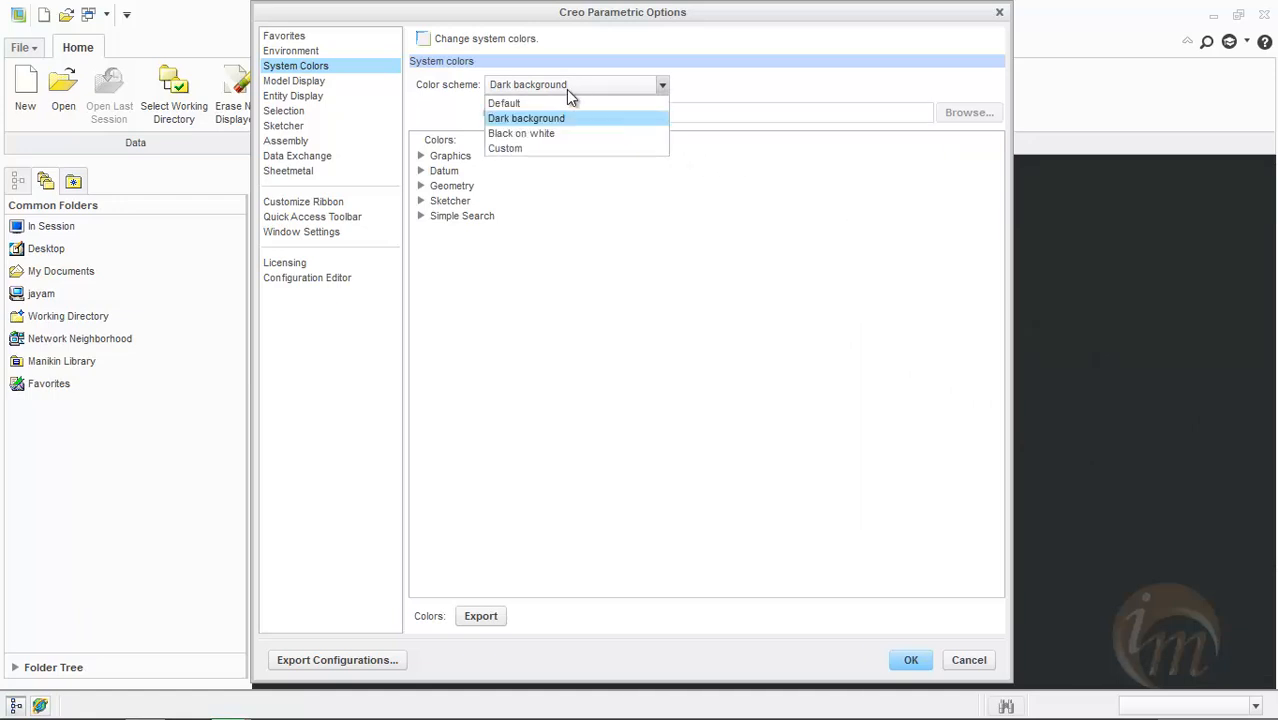
left_click(570, 133)
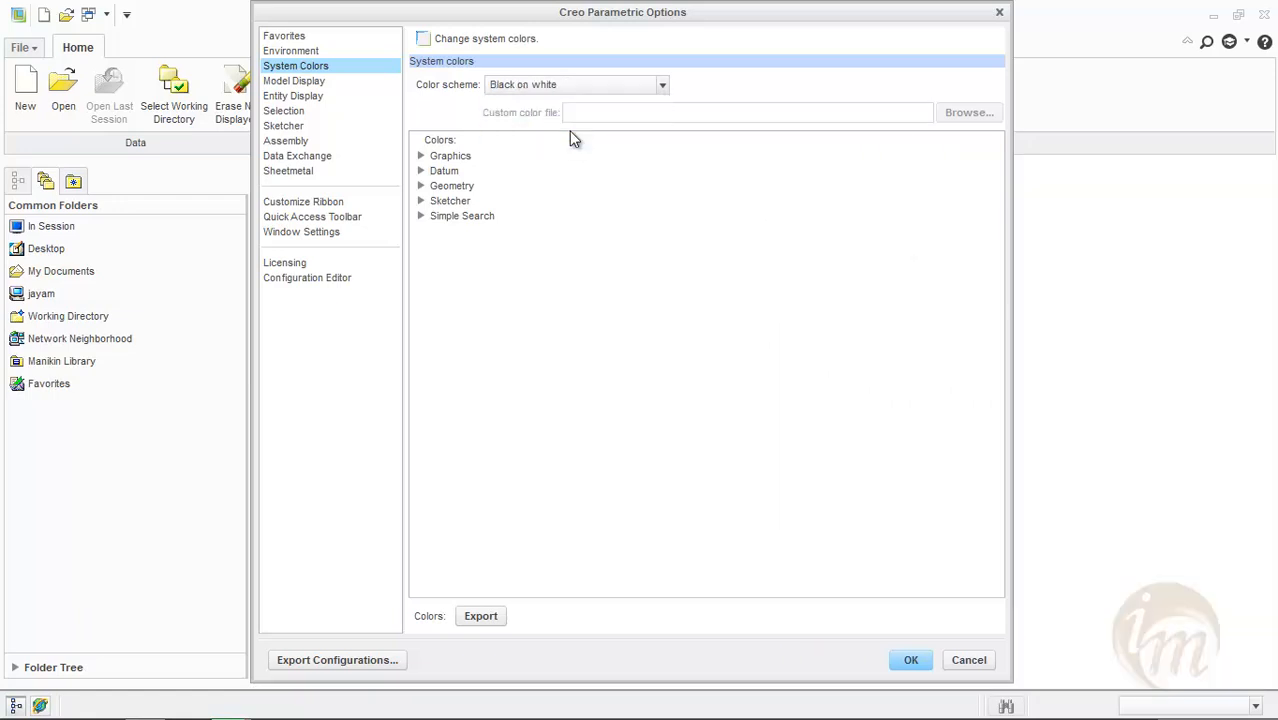
left_click(560, 85)
left_click(545, 132)
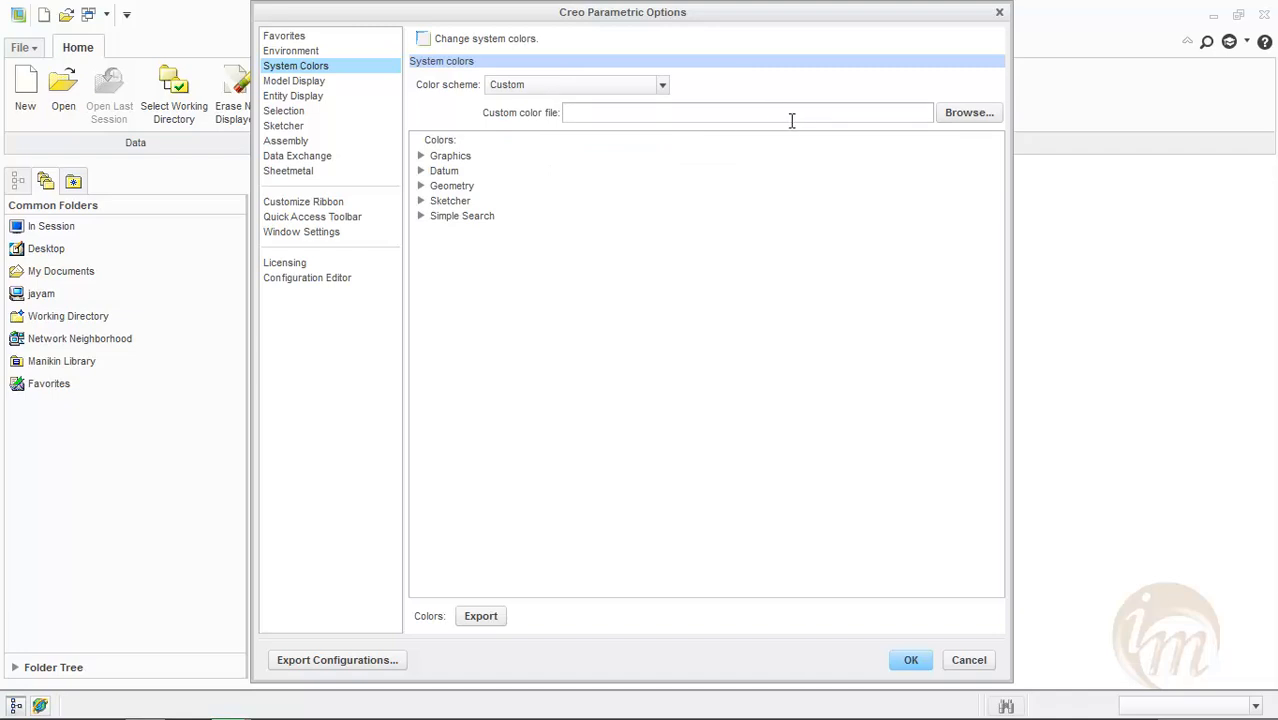
left_click(656, 86)
left_click(629, 103)
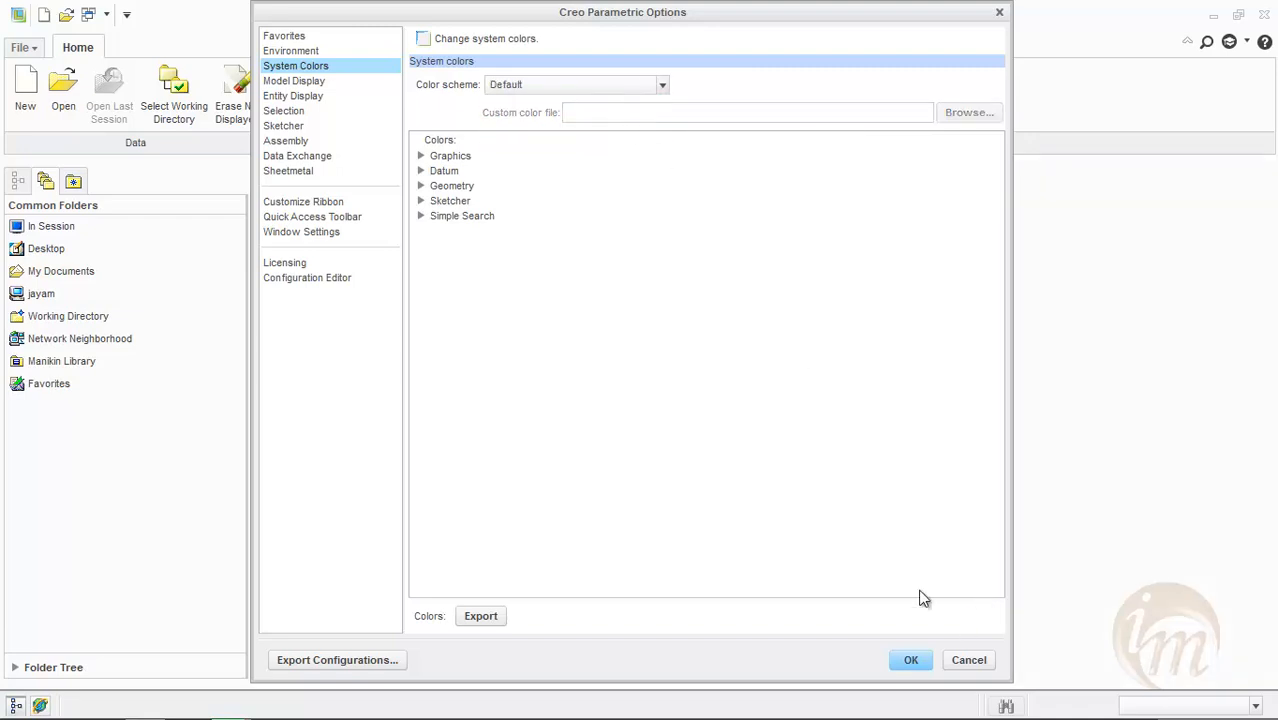
Examine the individual system colors for Graphics, Datum, Geometry and Sketcher entities, and close the options.
left_click(421, 156)
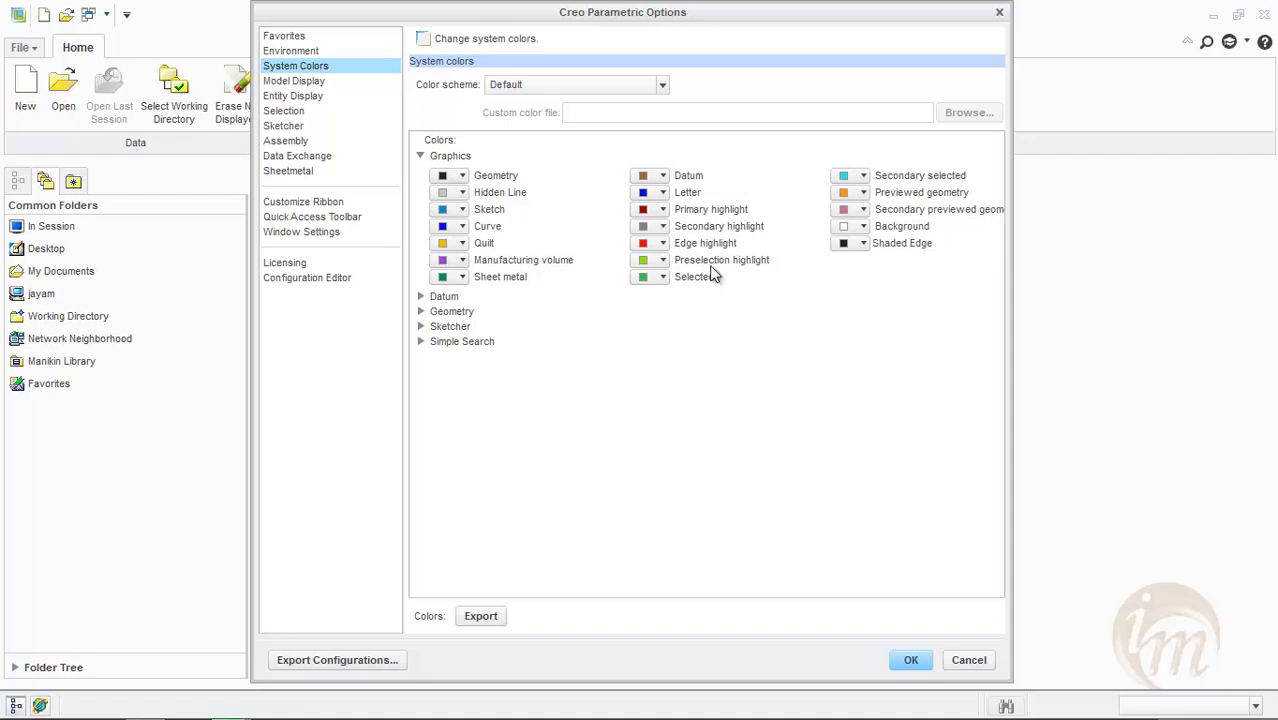
left_click(420, 297)
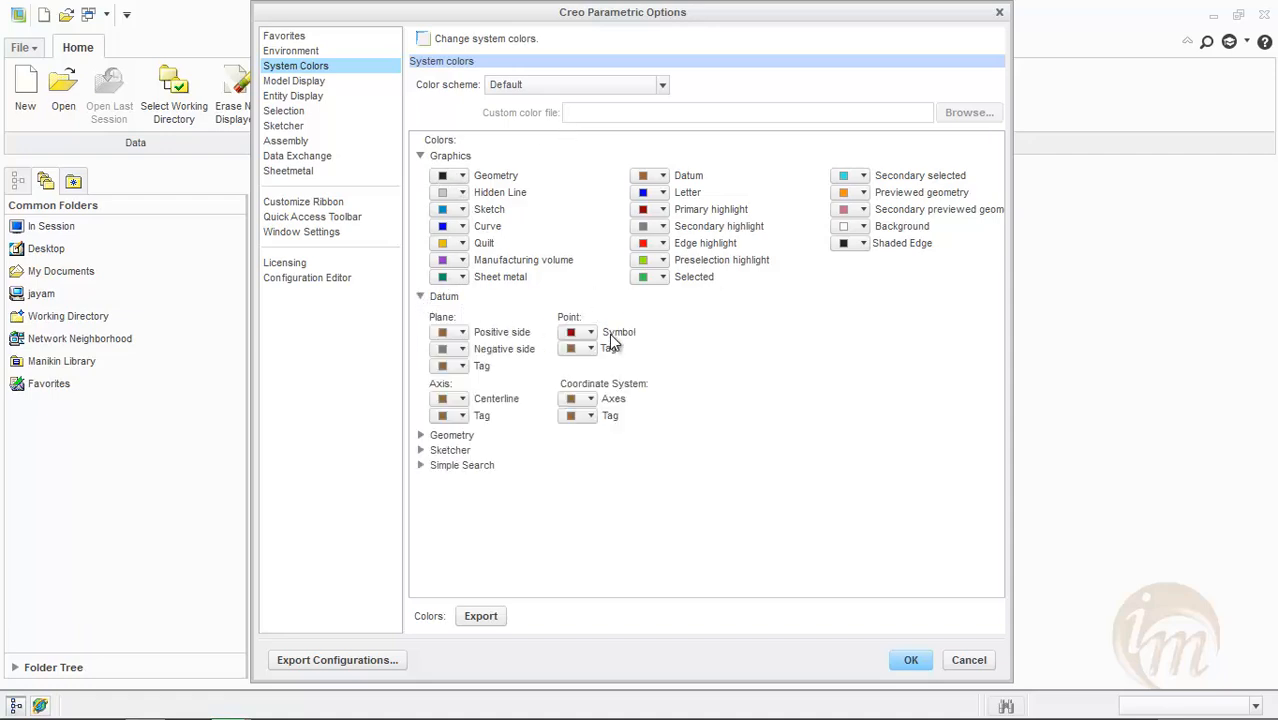
left_click(420, 435)
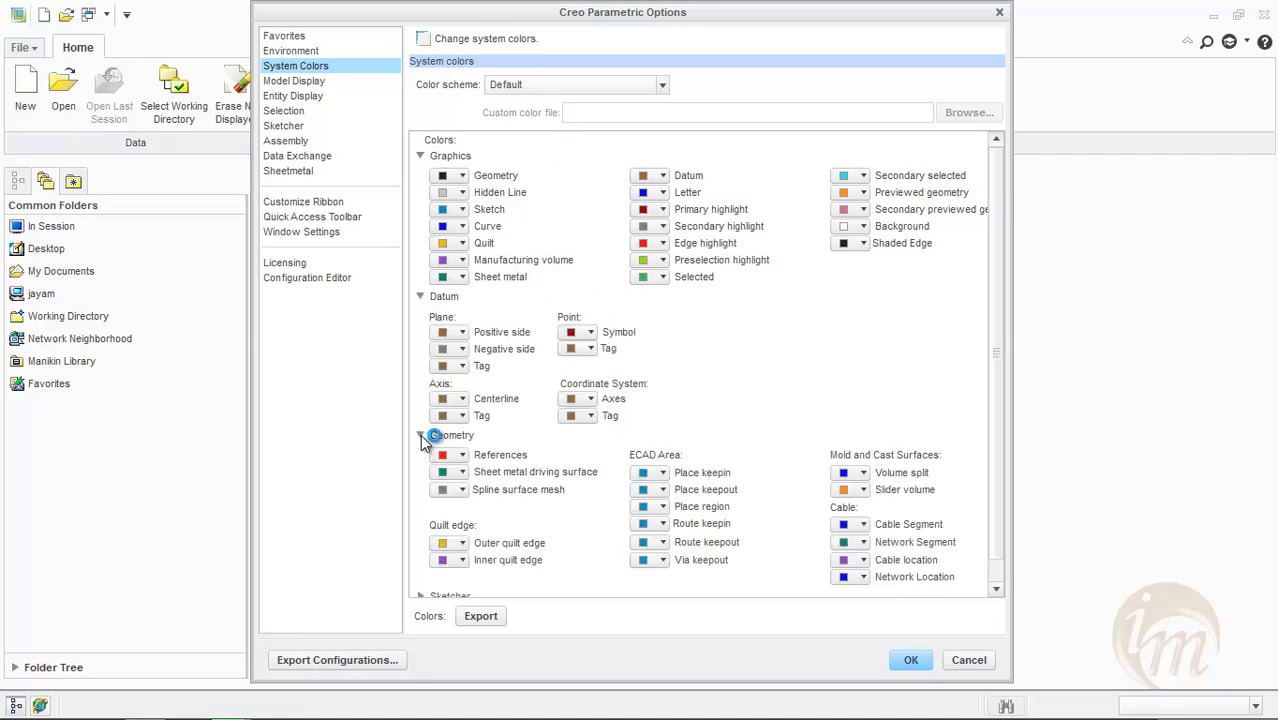
scroll(504, 449, "down", 1)
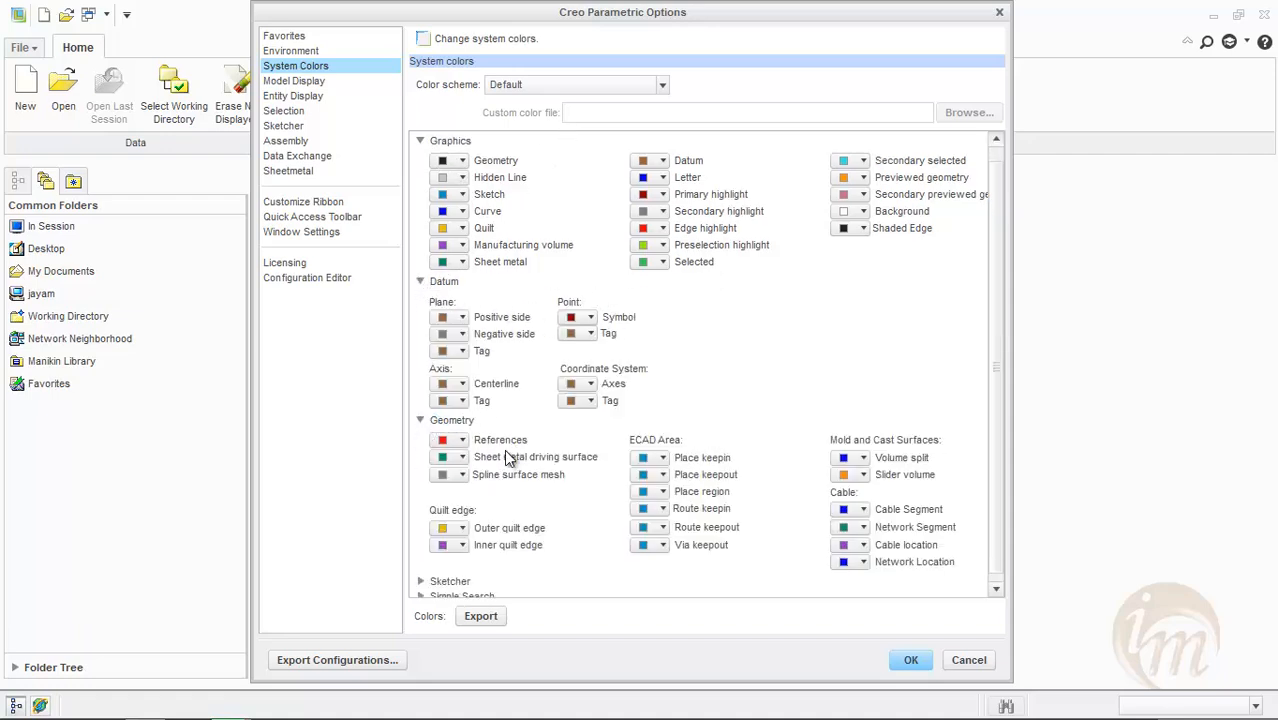
left_click(421, 572)
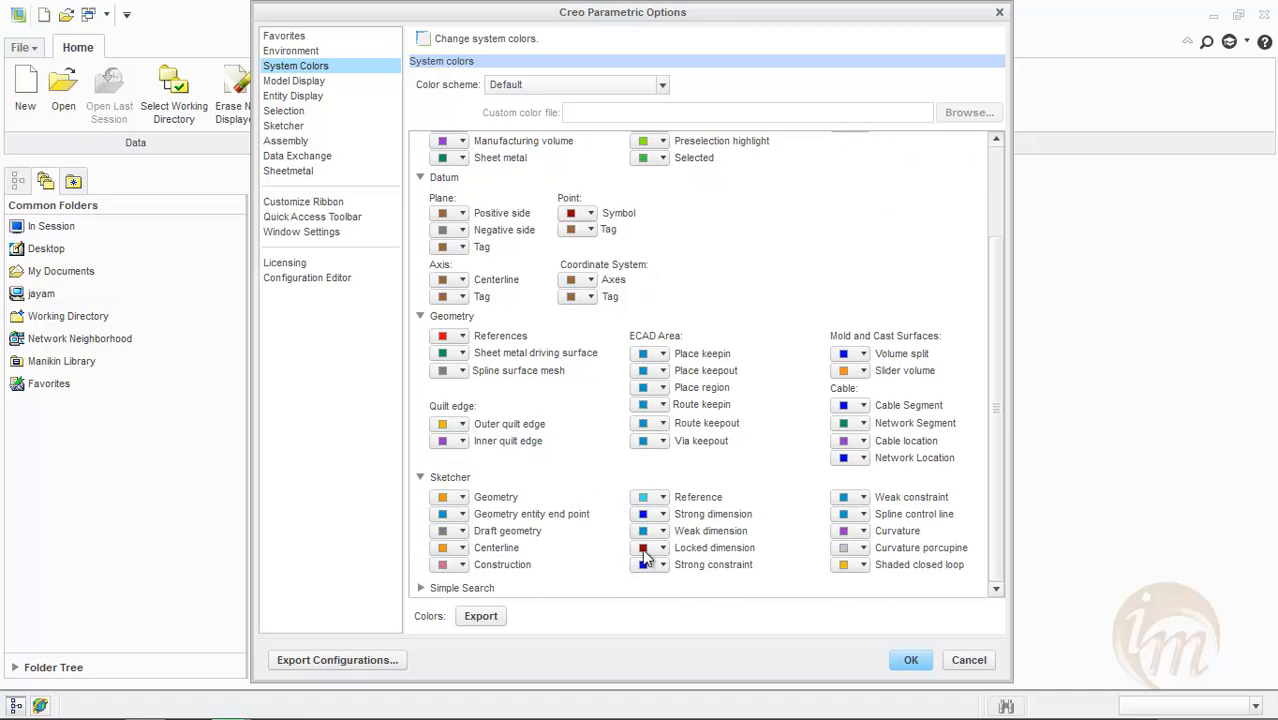
left_click(910, 662)
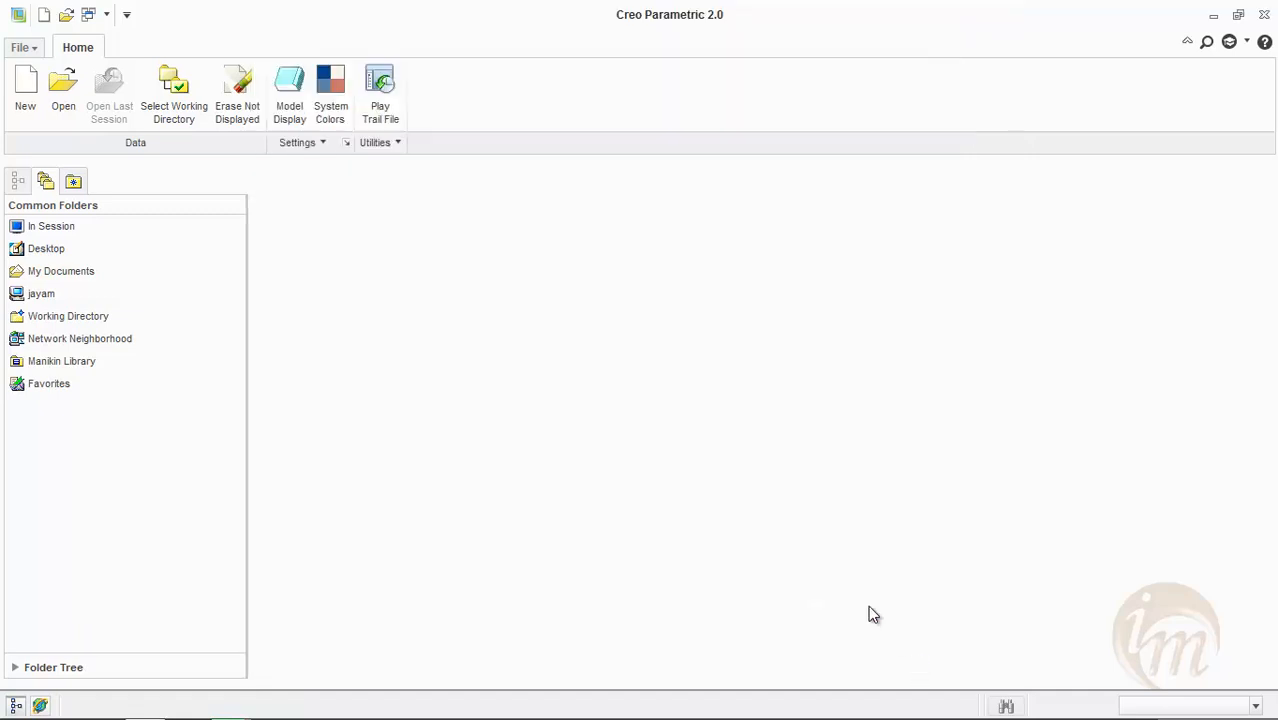
View the contents of the working directory in the browser and close it.
left_click(385, 120)
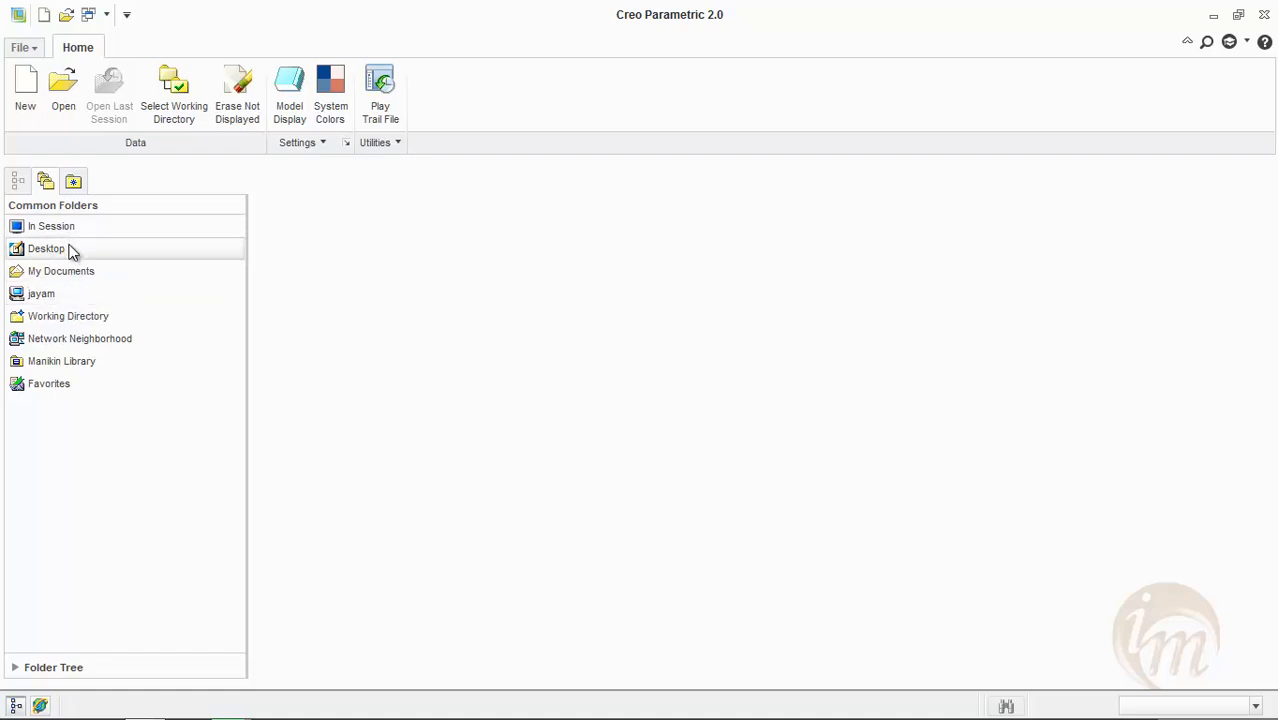
left_click(76, 316)
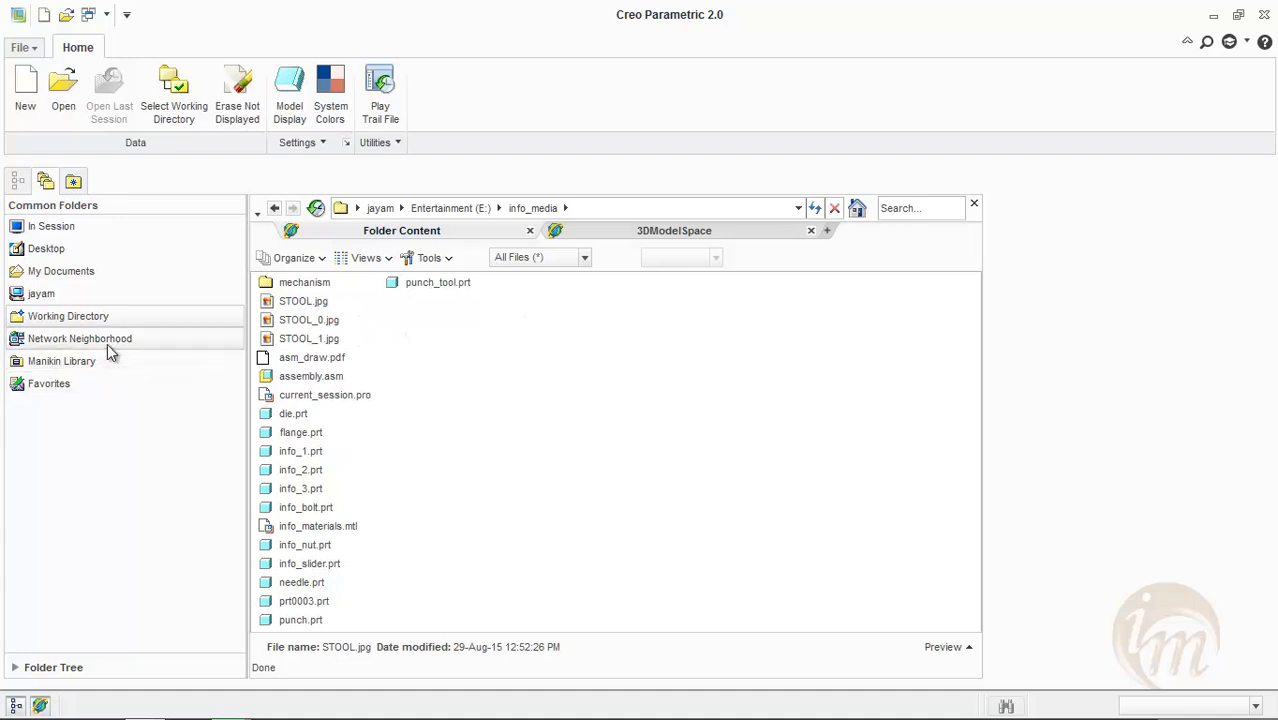
left_click(973, 207)
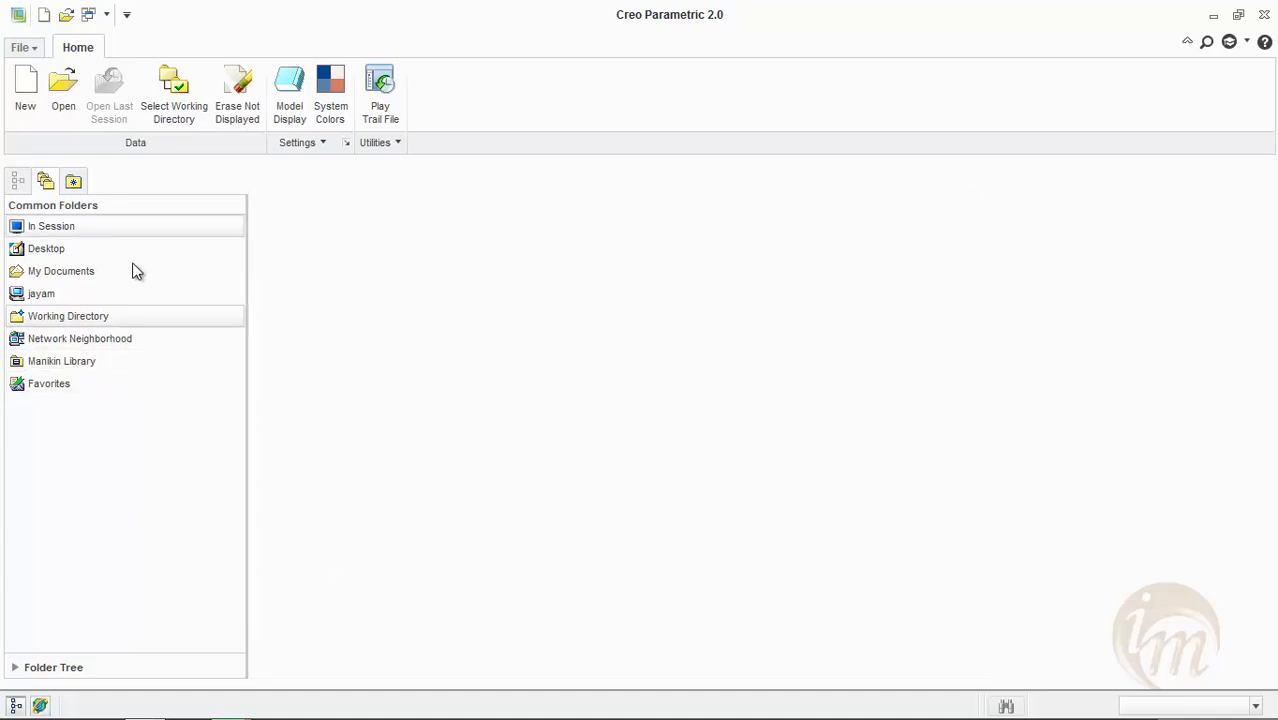
Expand the folder tree to examine the drives and folders, and collapse it again.
left_click(20, 667)
scroll(100, 470, "down", 3)
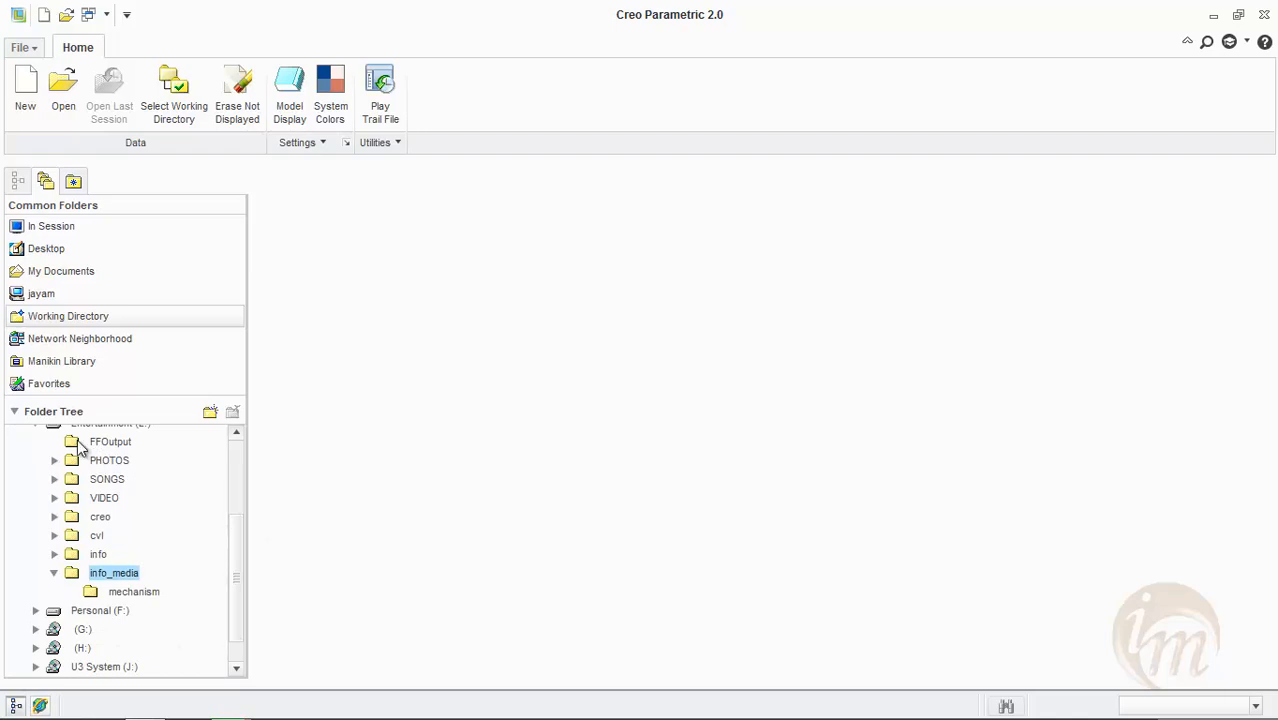
left_click(54, 411)
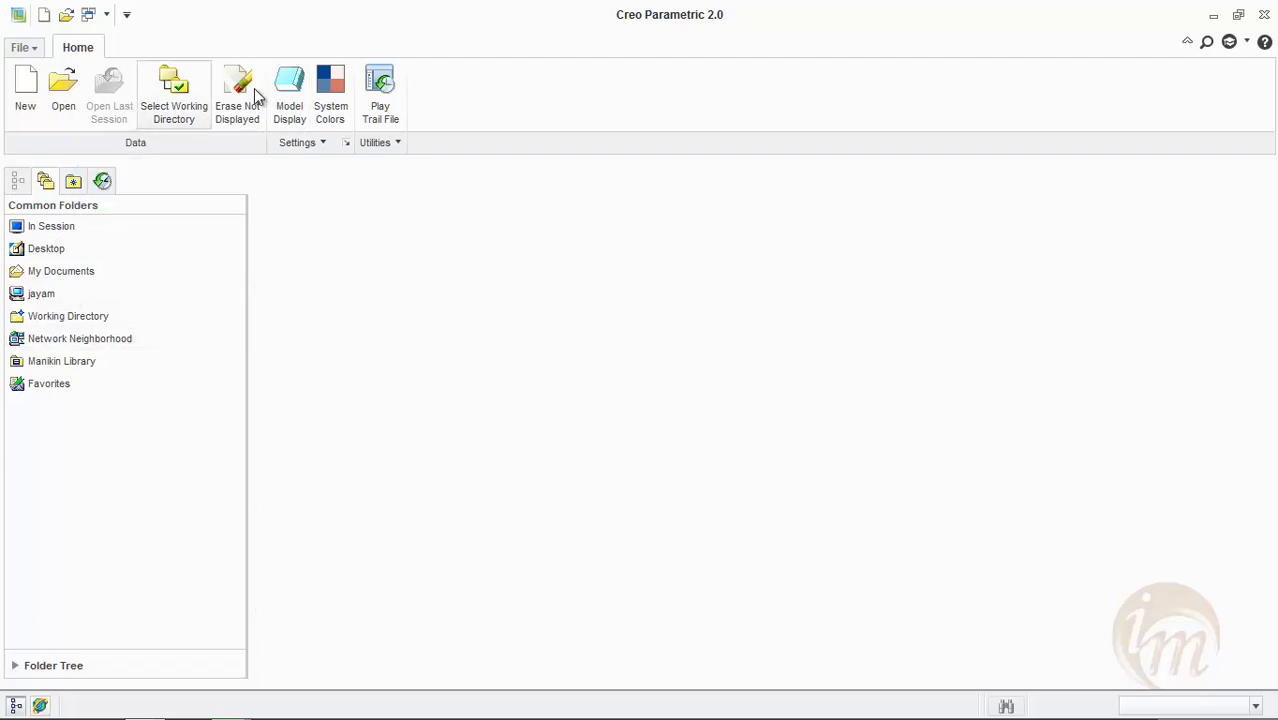
Hide and restore the navigator pane, and show and close the built-in browser.
left_click(14, 708)
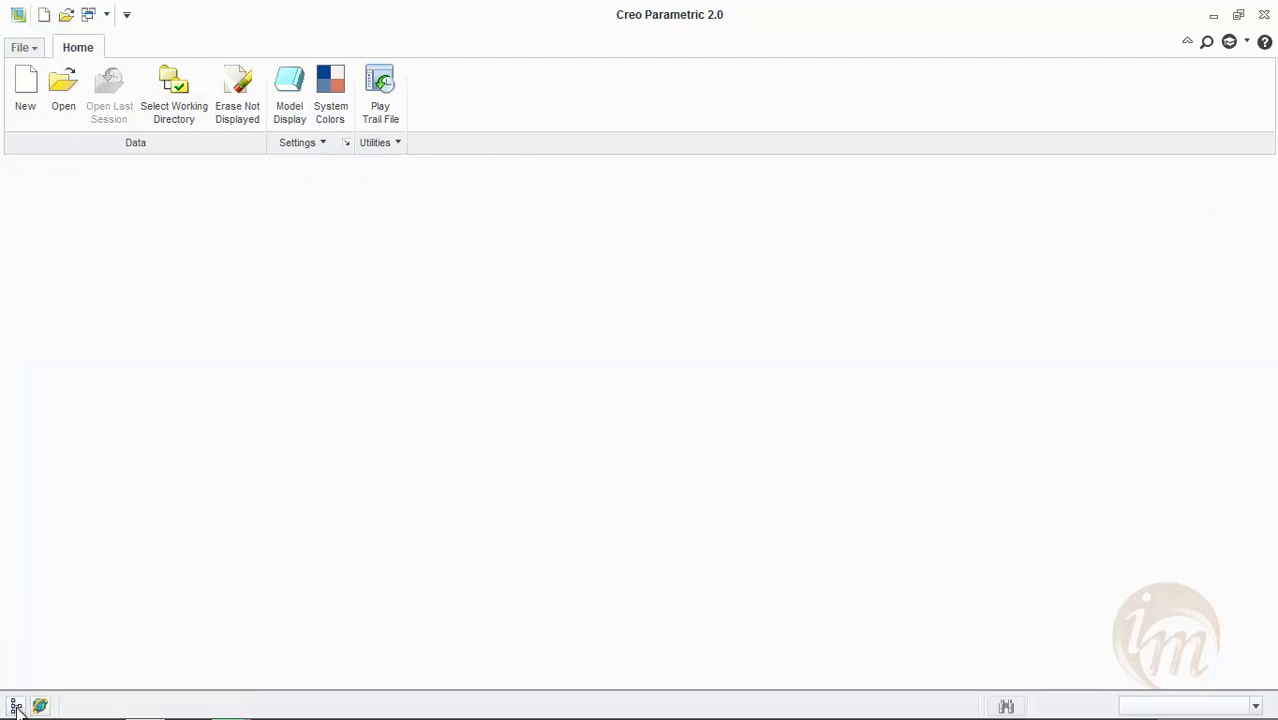
left_click(14, 708)
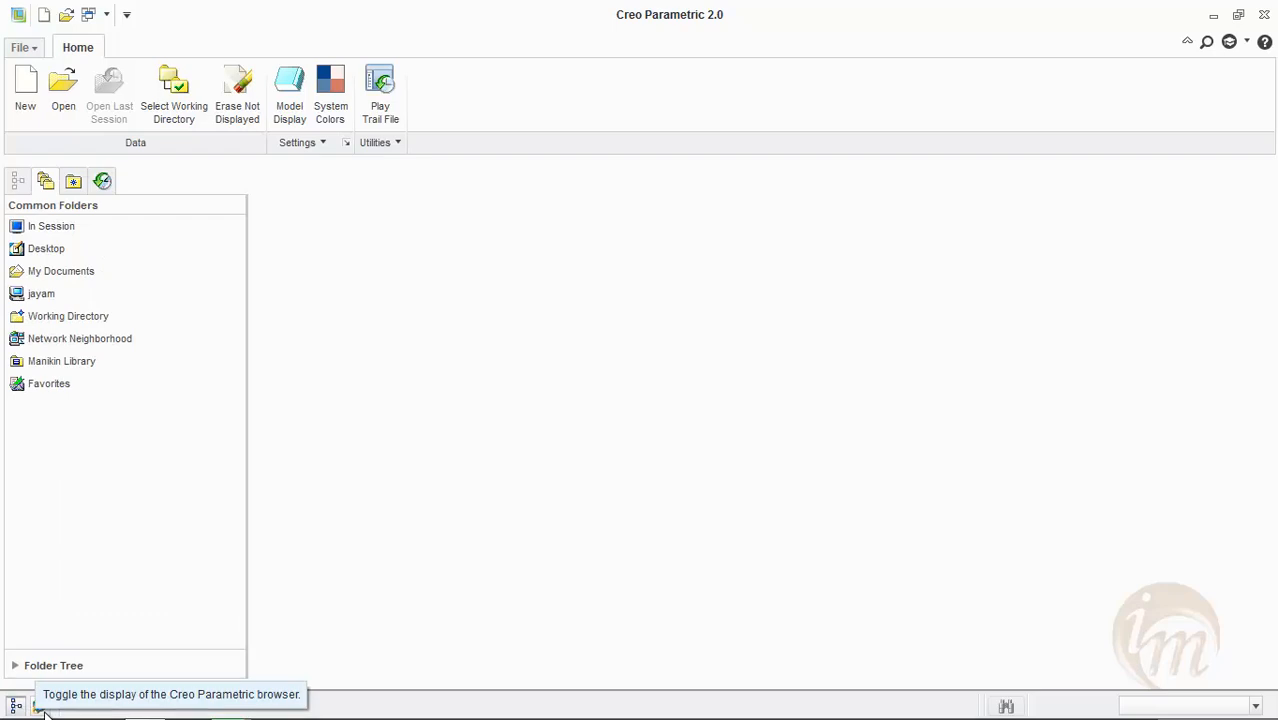
left_click(44, 711)
left_click(44, 711)
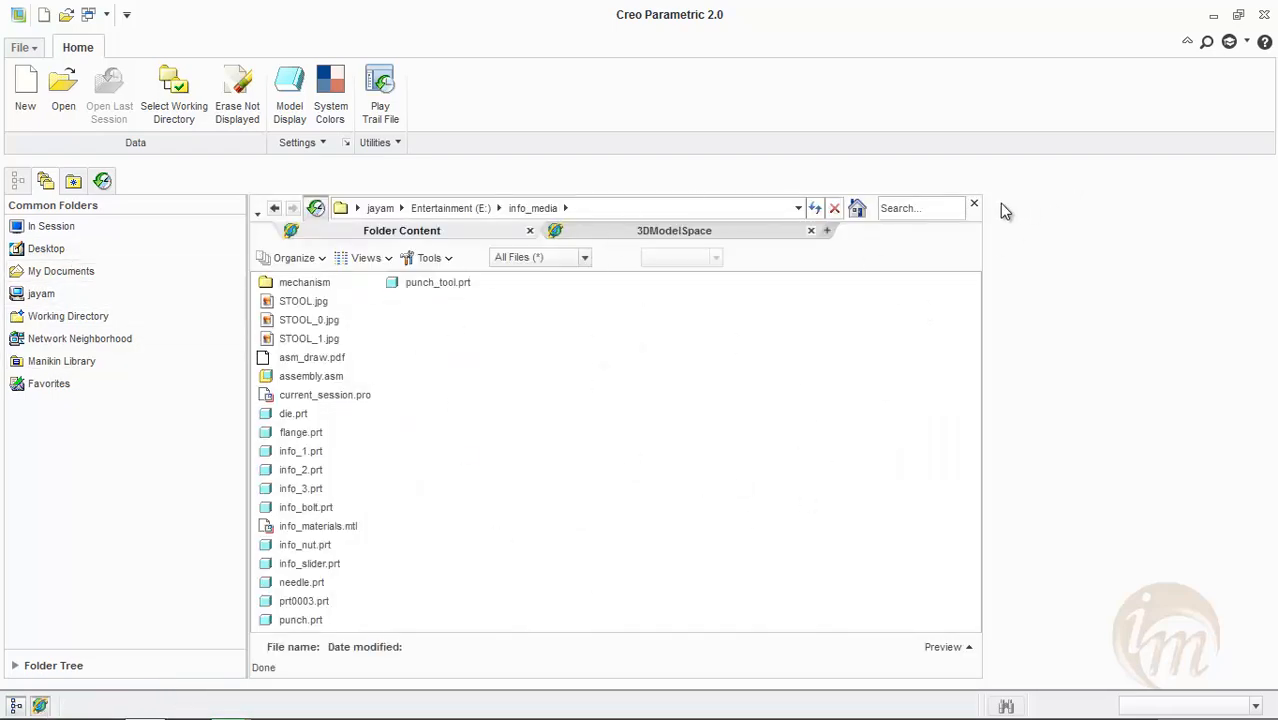
left_click(974, 205)
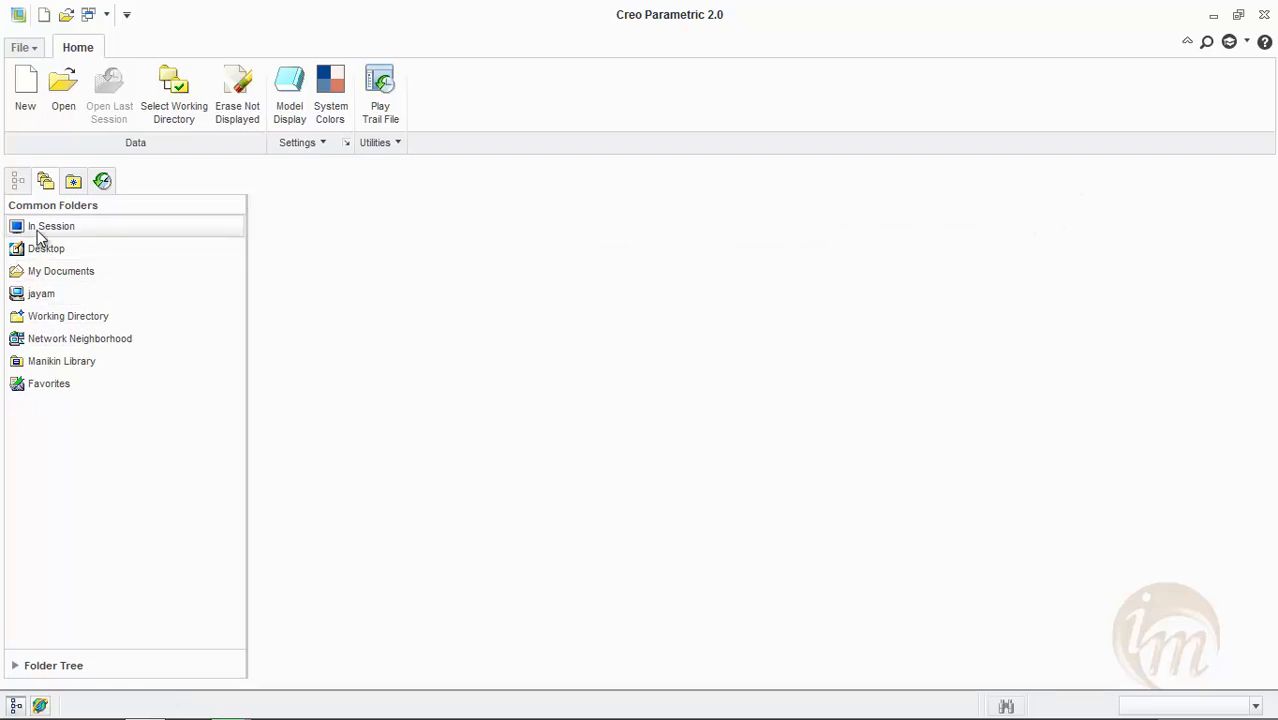
Display the In Session contents in the browser.
left_click(36, 230)
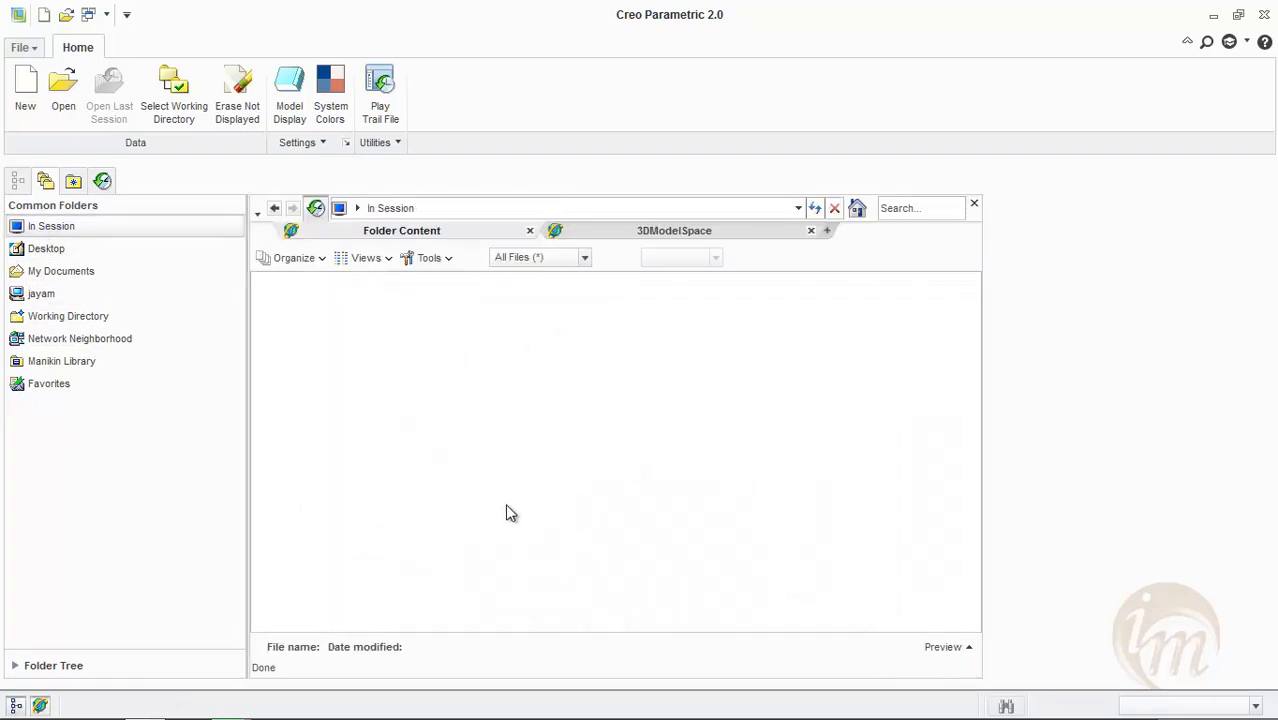
Close the In Session listing, view the My Documents and Desktop folder contents in the browser, and close it.
left_click(975, 205)
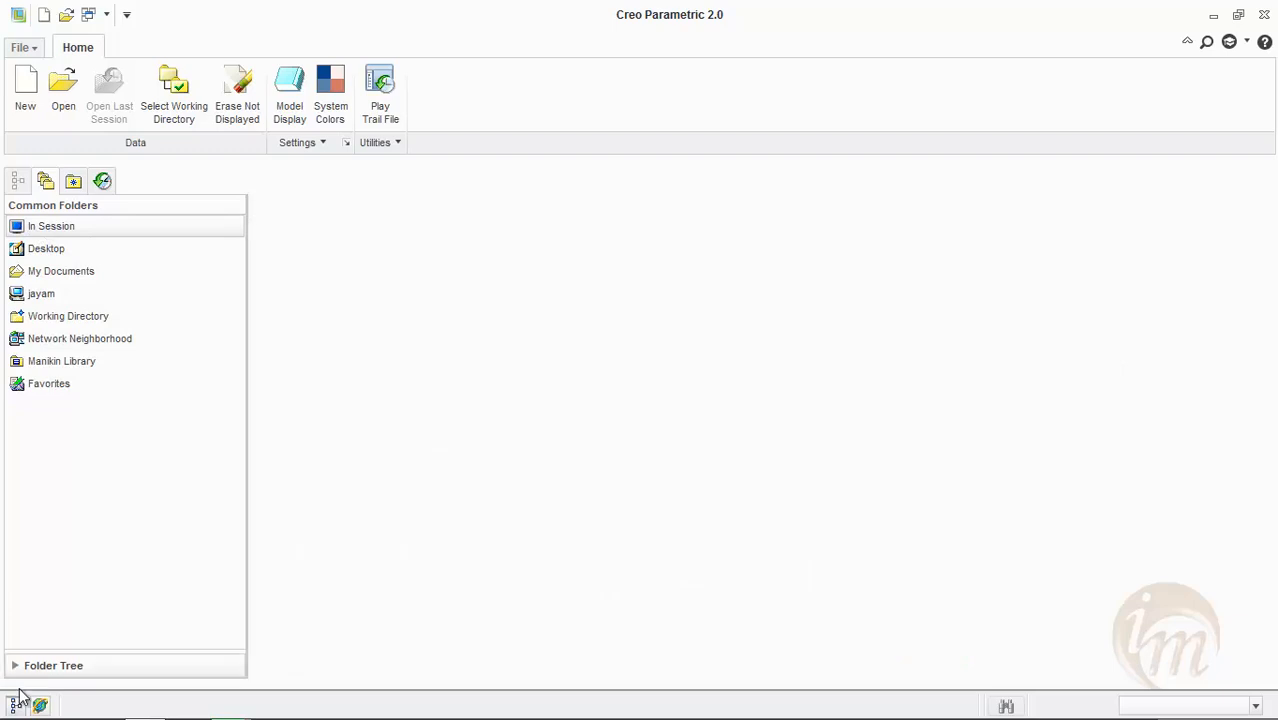
left_click(62, 272)
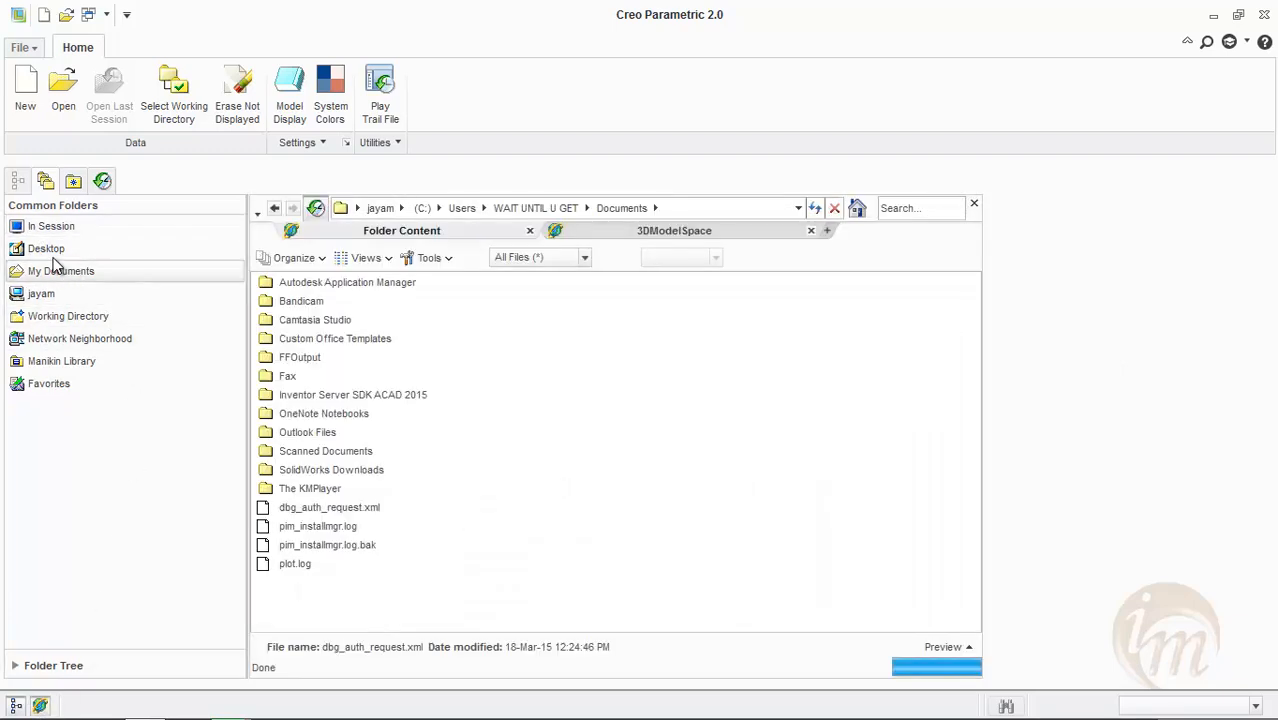
left_click(48, 250)
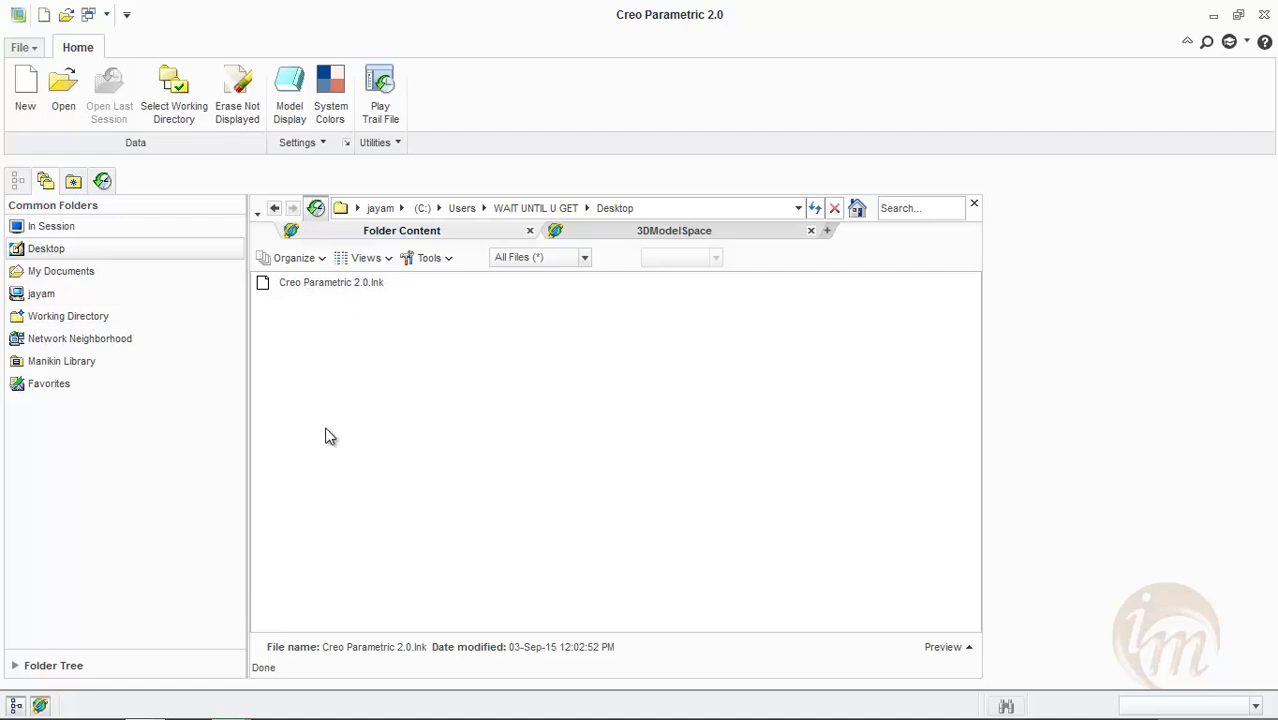
left_click(974, 204)
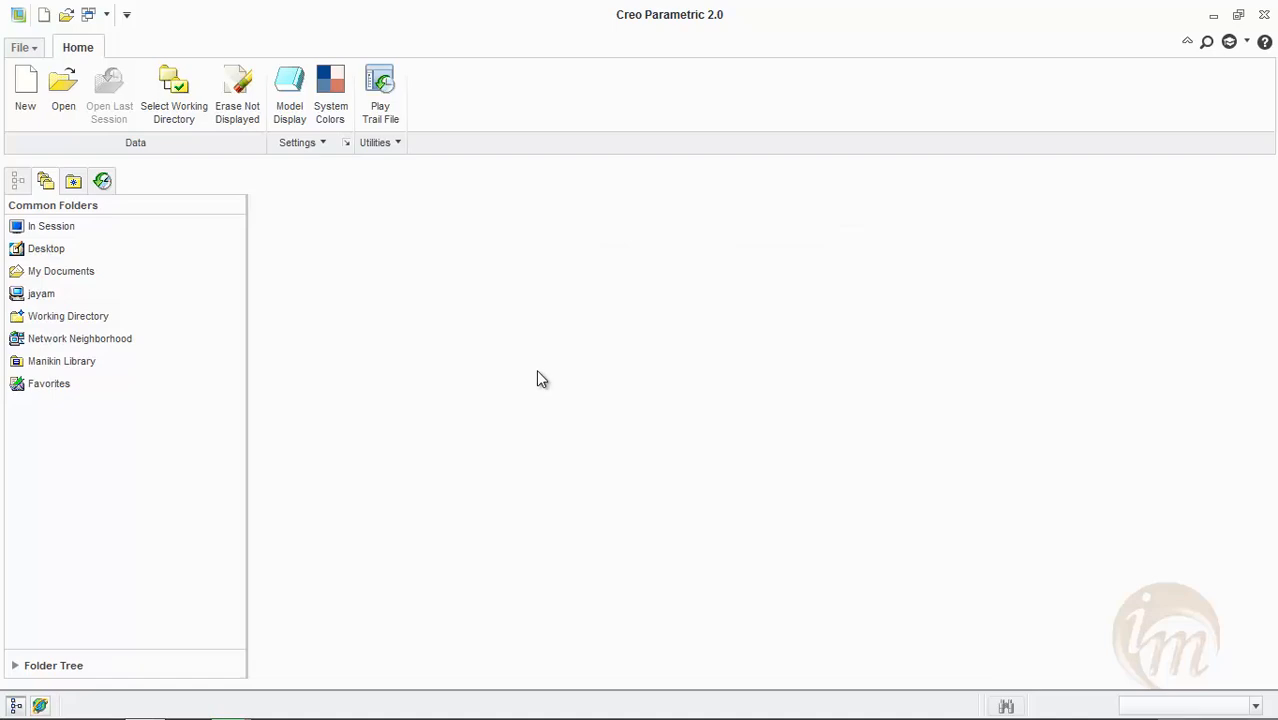
Open the model display options and review the Favorites, Environment and System Colors categories.
left_click(288, 112)
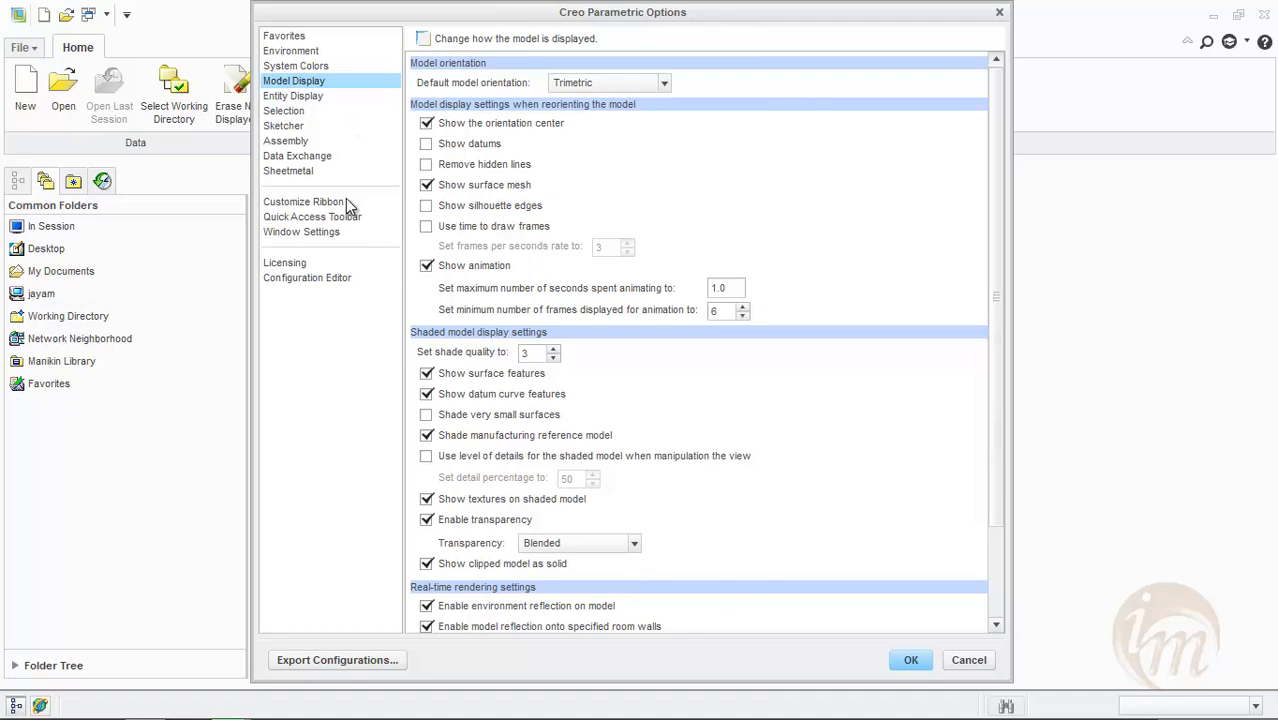
left_click(291, 37)
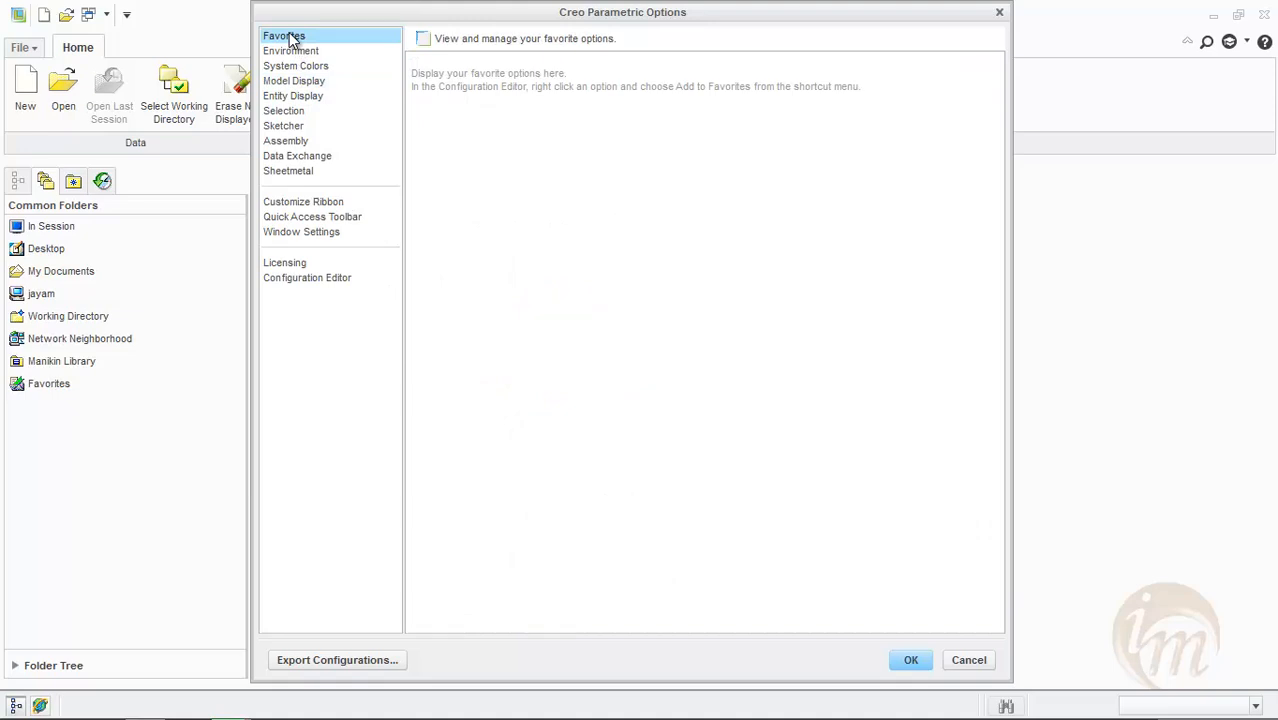
left_click(296, 53)
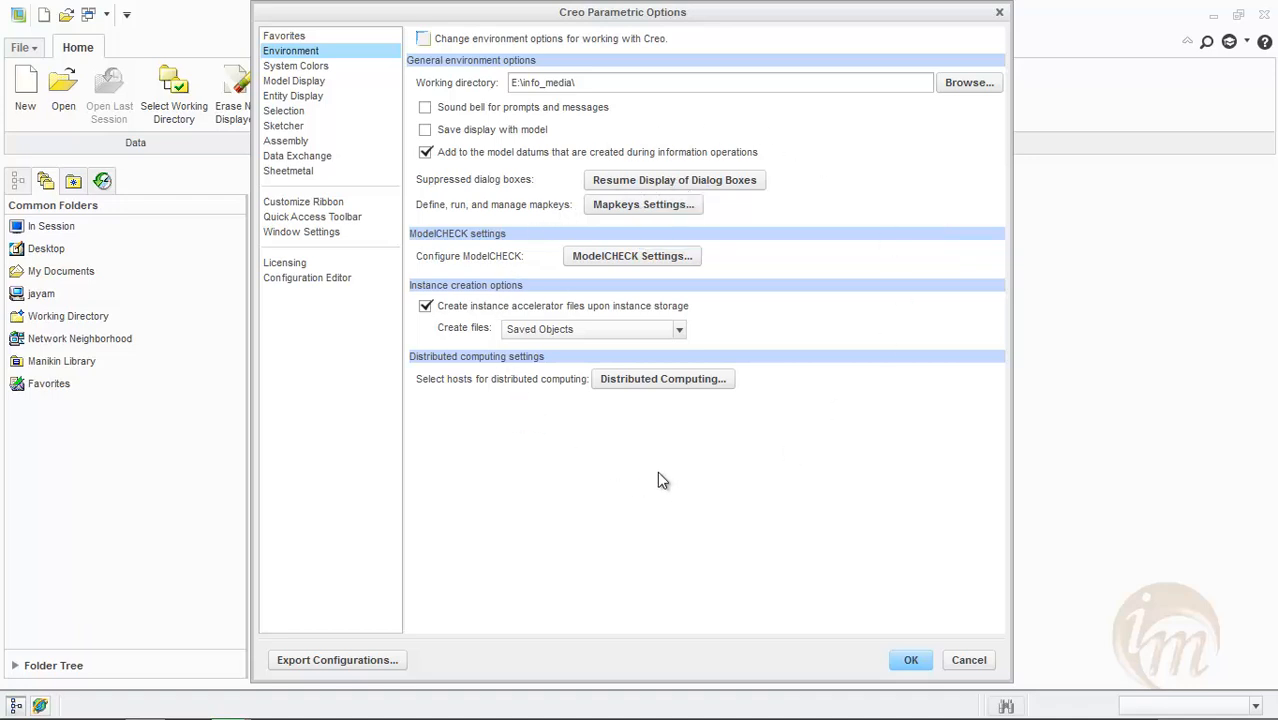
left_click(280, 67)
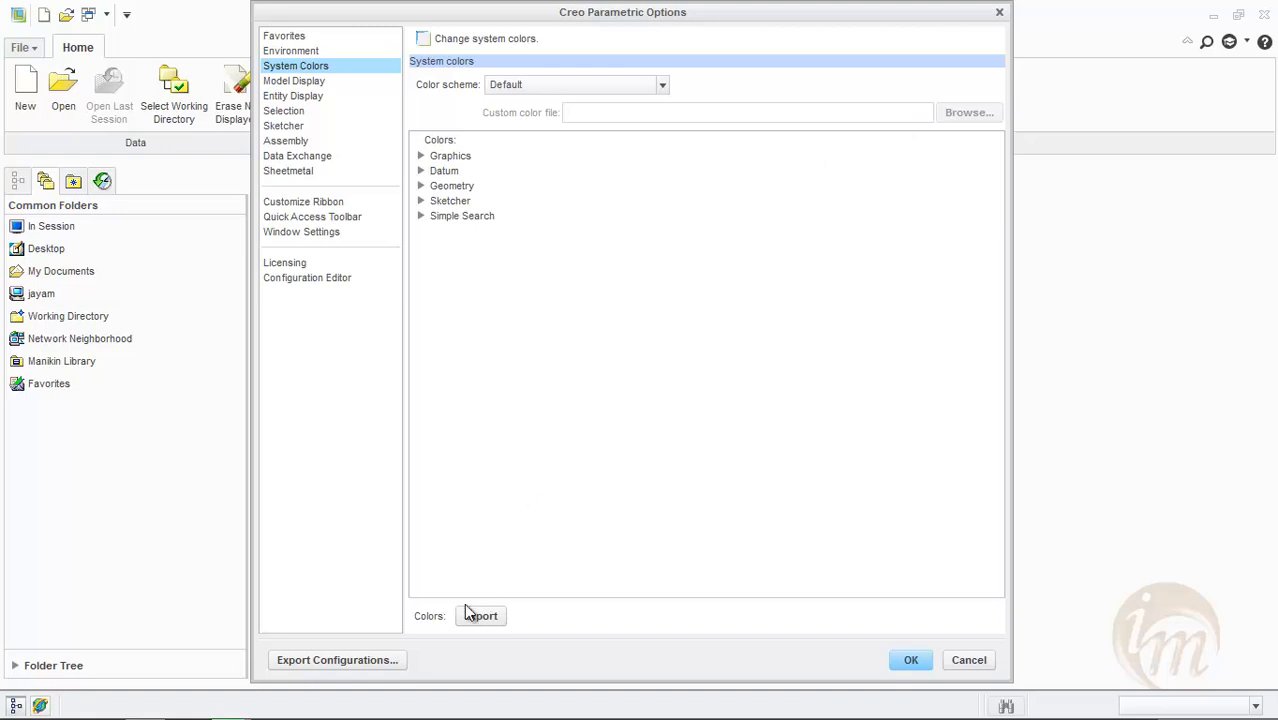
Review the Entity Display options, including the tangent edge display styles and the datum, annotation and assembly display settings.
left_click(287, 95)
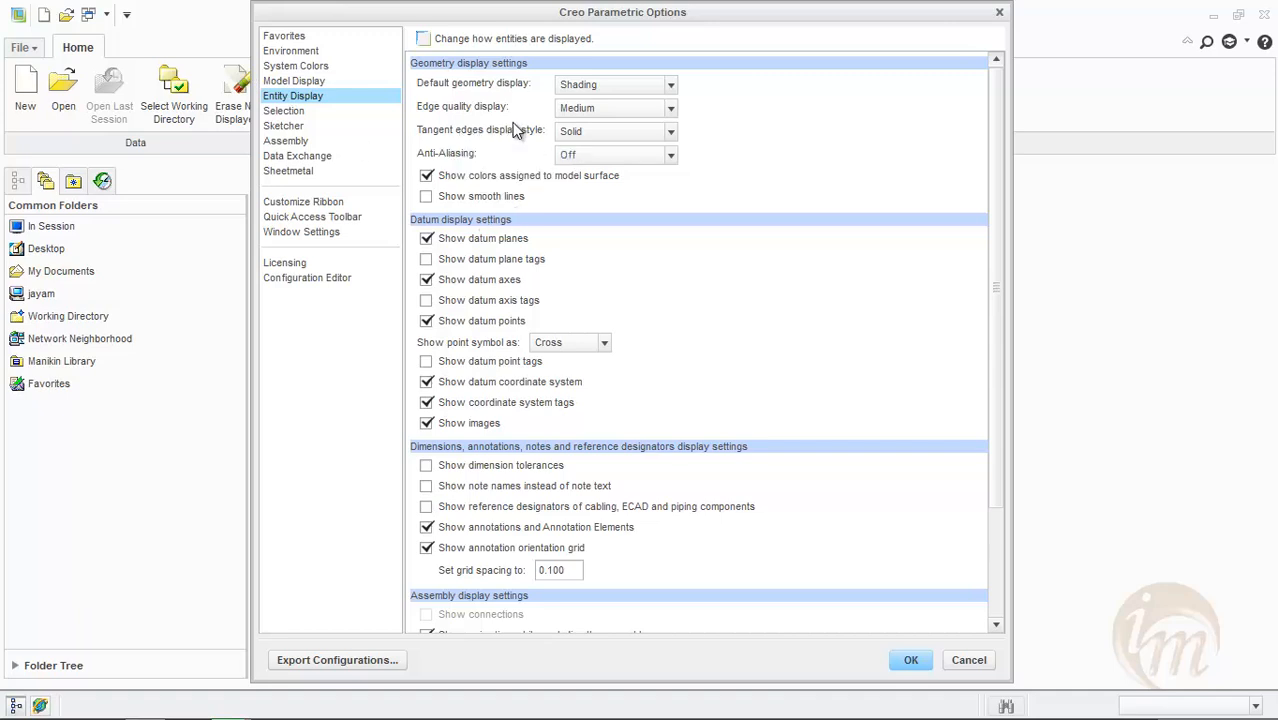
left_click(599, 133)
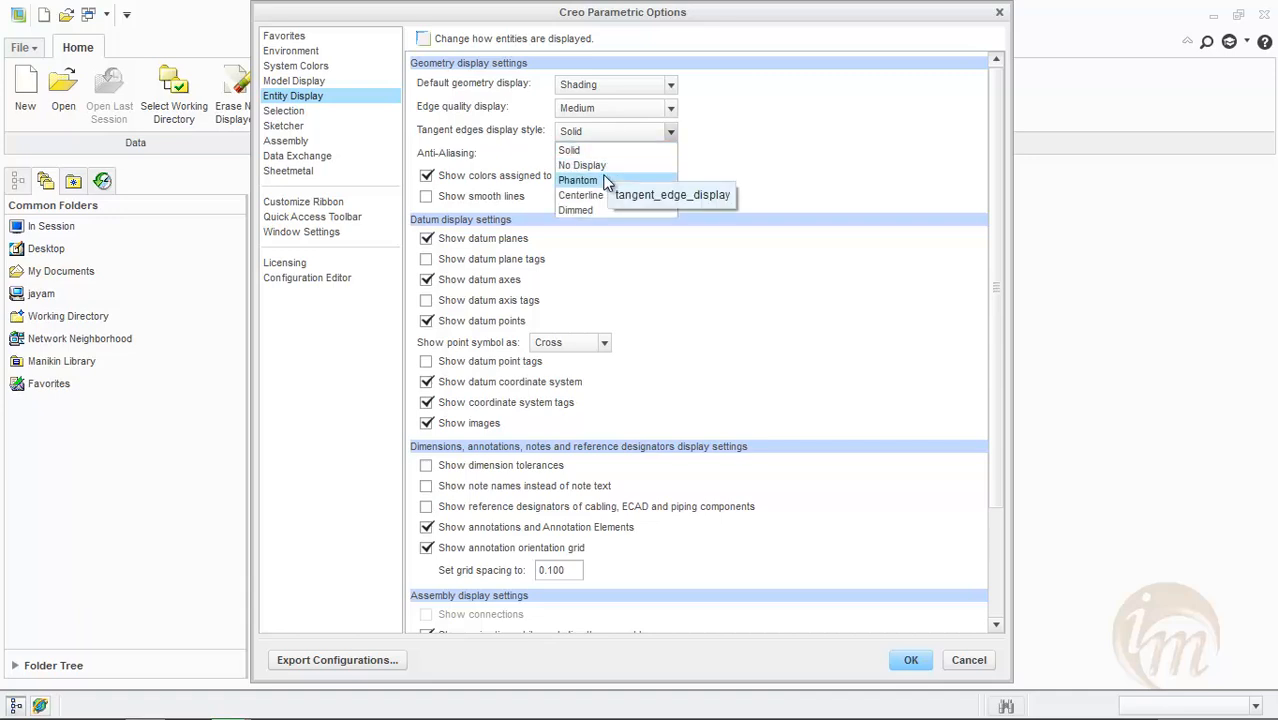
left_click(734, 166)
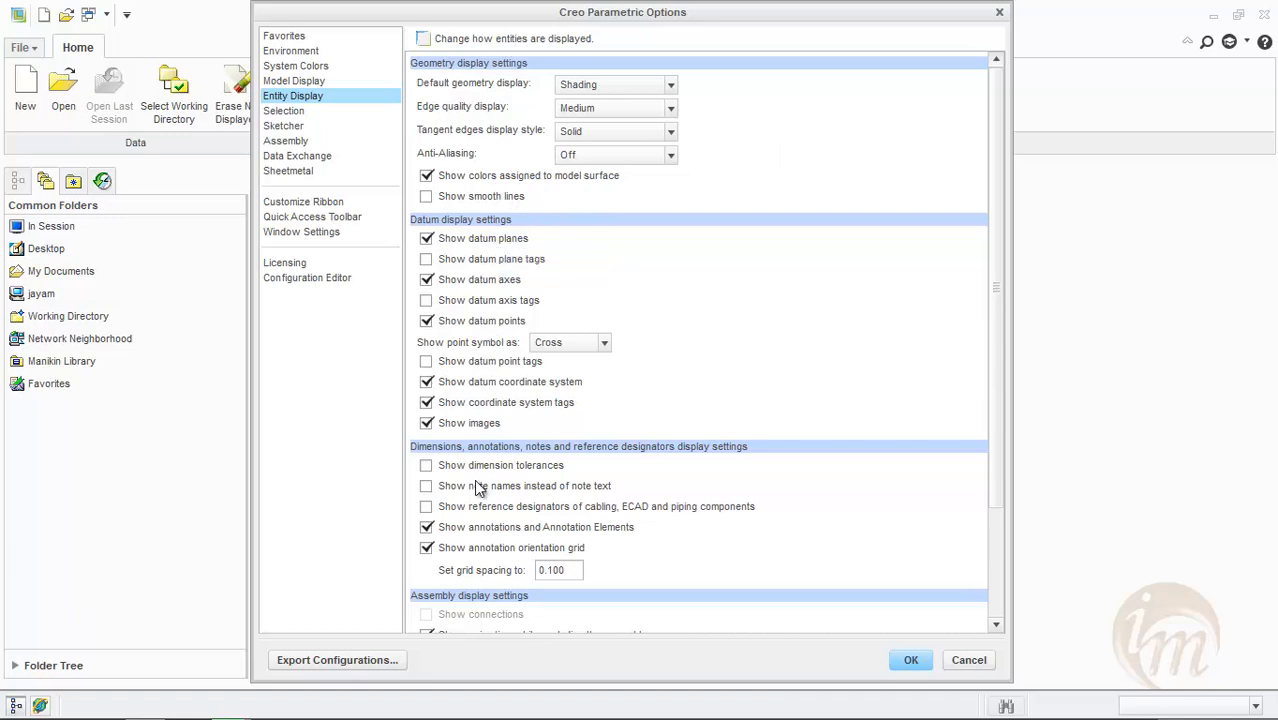
scroll(483, 507, "down", 1)
scroll(565, 425, "down", 2)
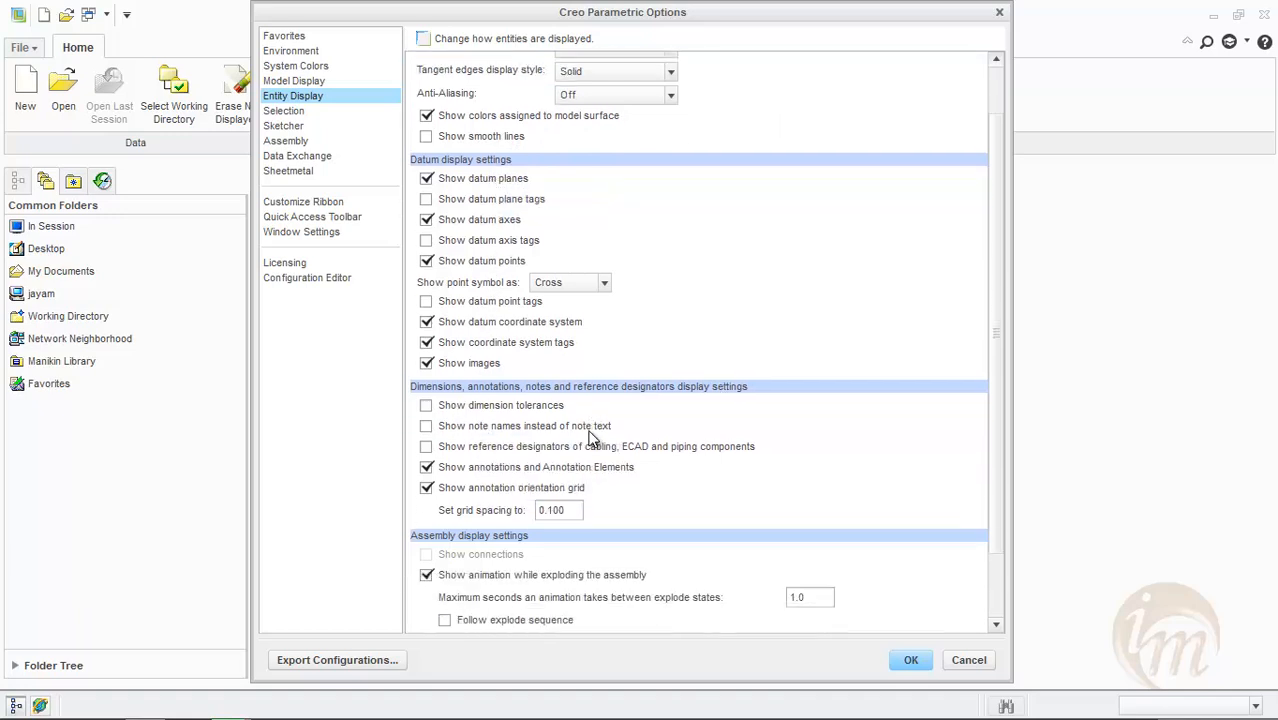
scroll(549, 418, "down", 3)
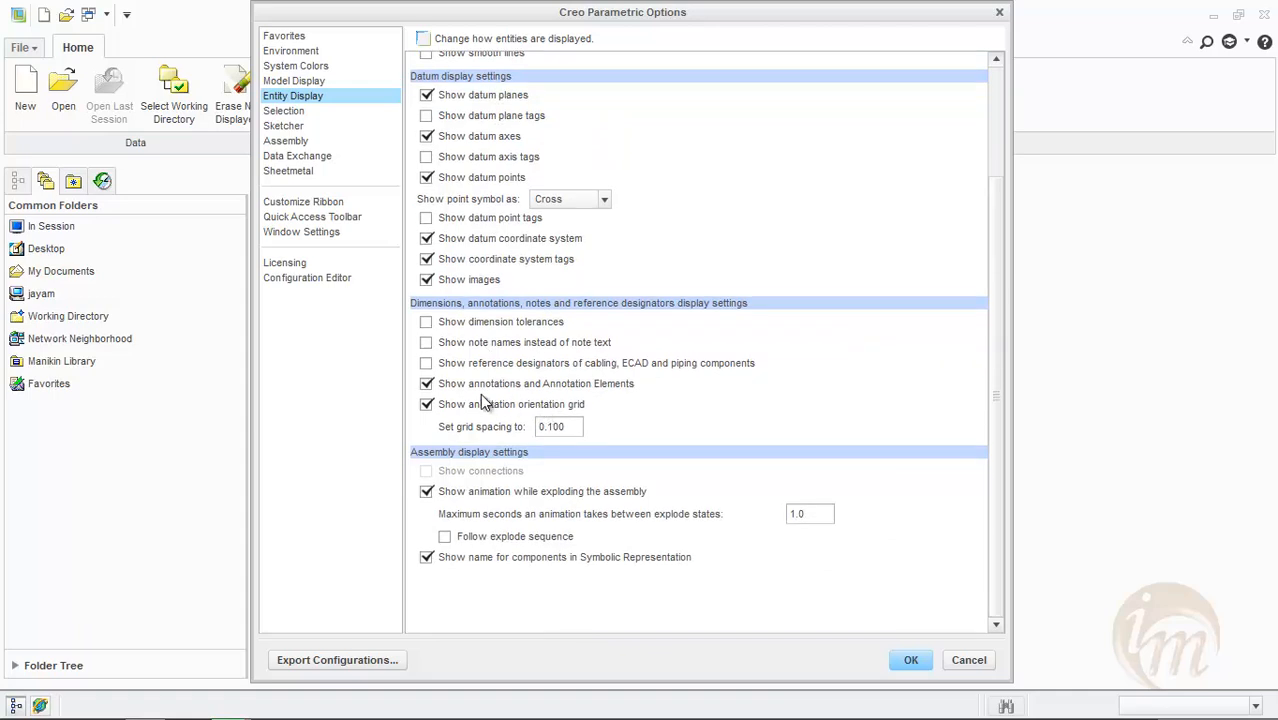
Disable preselection highlighting in the Selection options and apply the change.
left_click(285, 112)
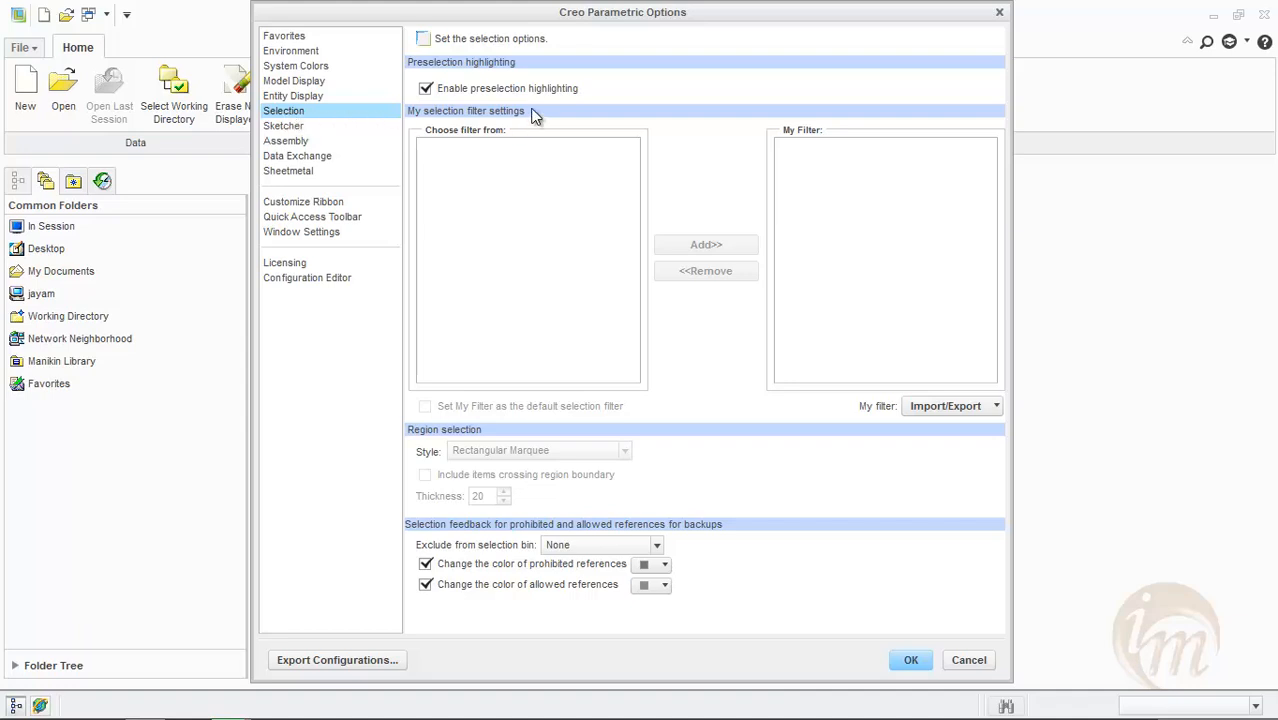
left_click(443, 89)
left_click(911, 660)
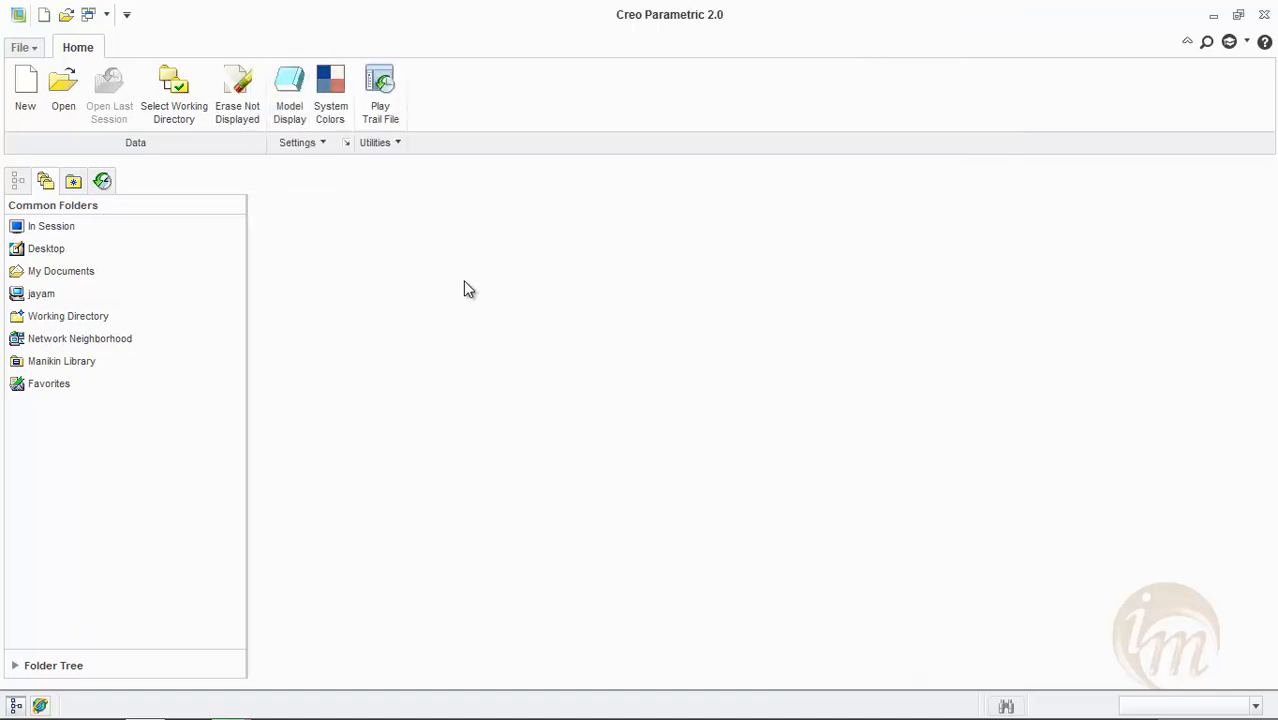
Create a new solid part without the default template, based on the mmns_part_solid template.
left_click(27, 103)
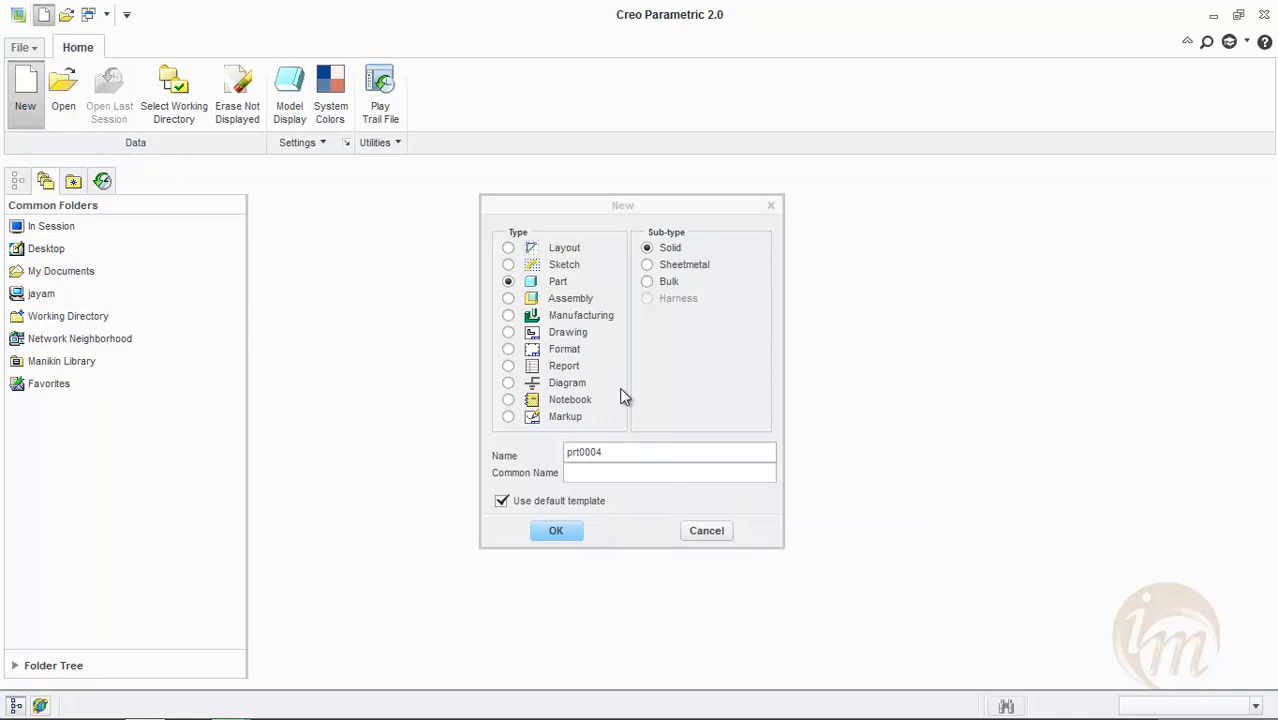
left_click(548, 500)
left_click(556, 530)
double_click(538, 302)
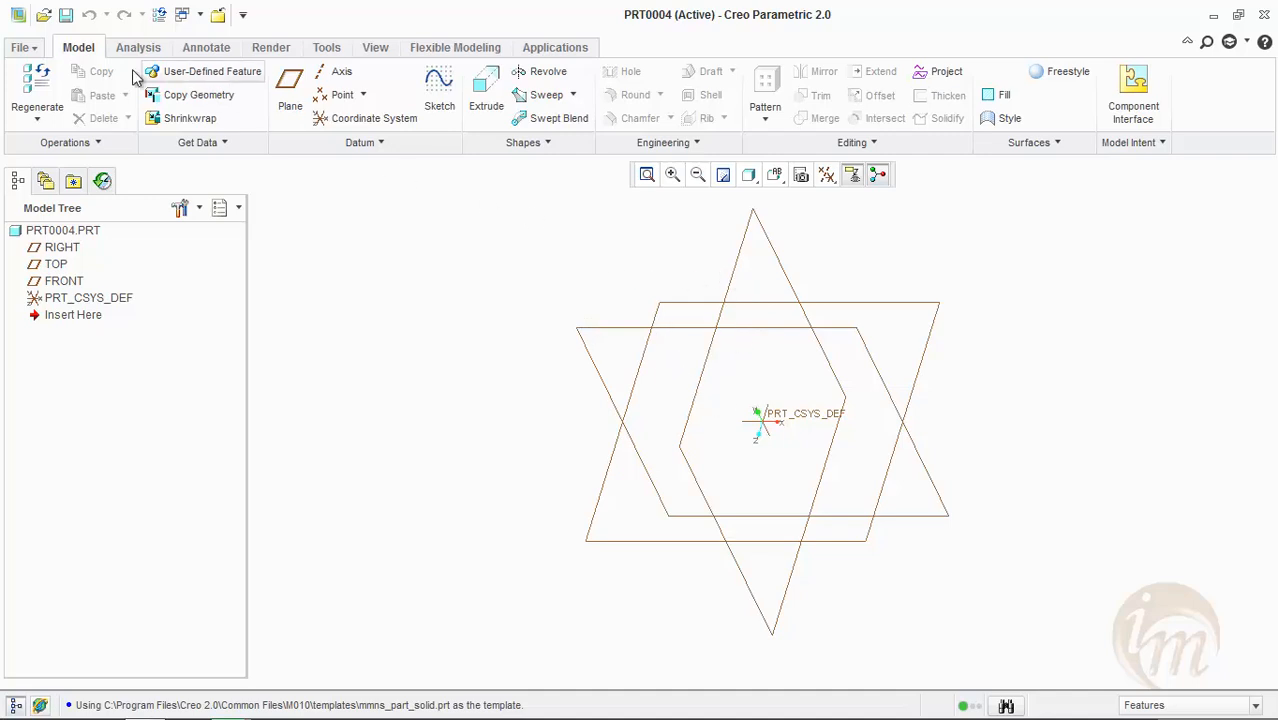
Enable preselection highlighting again in the Selection options and apply the change.
left_click(22, 47)
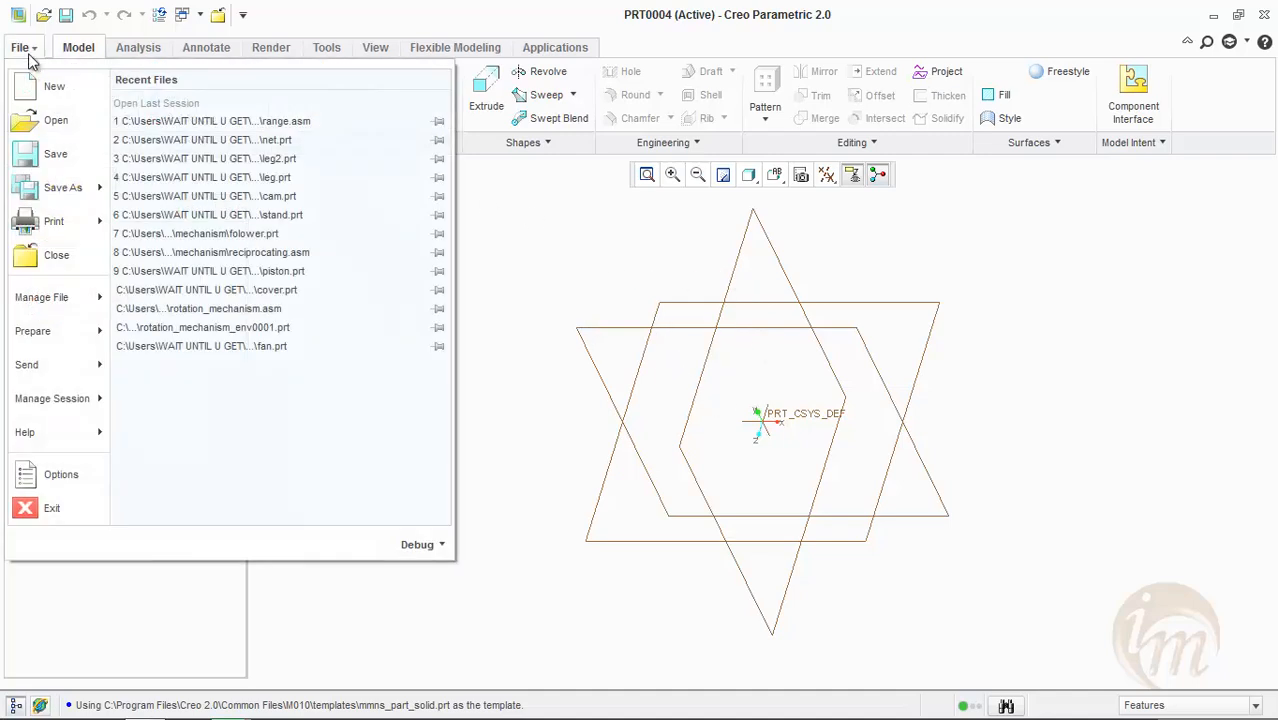
left_click(60, 474)
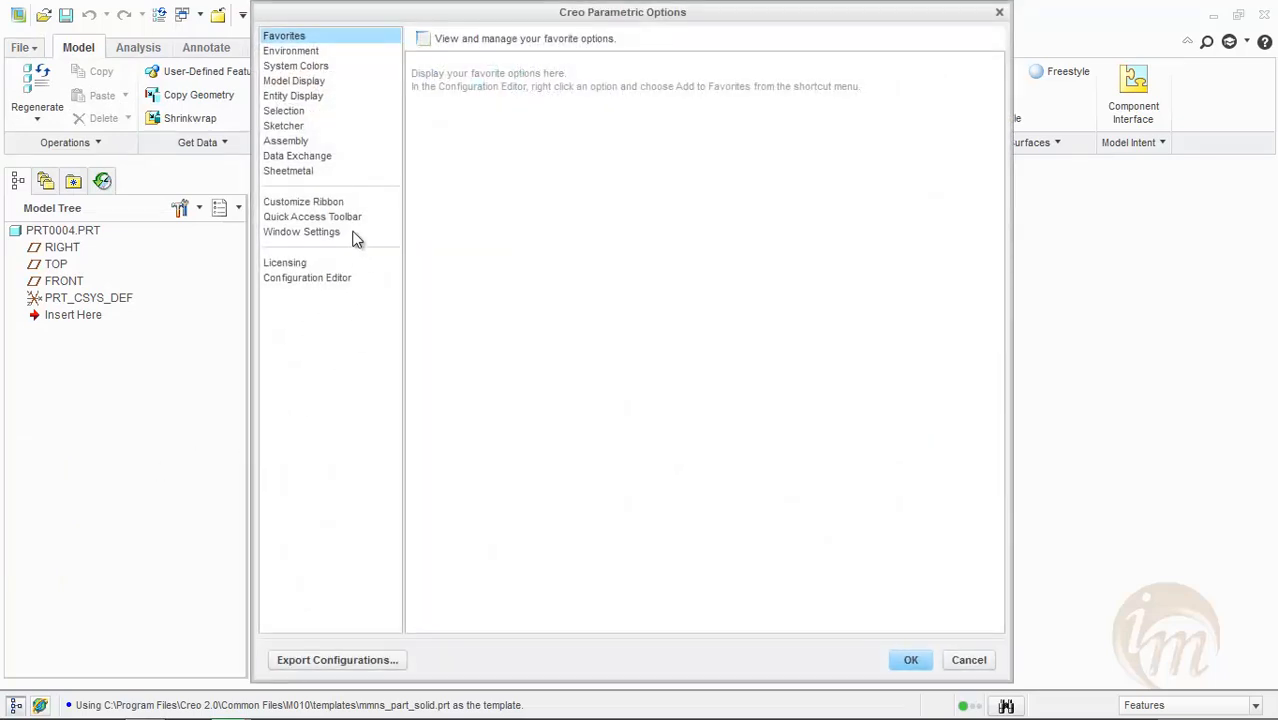
left_click(285, 112)
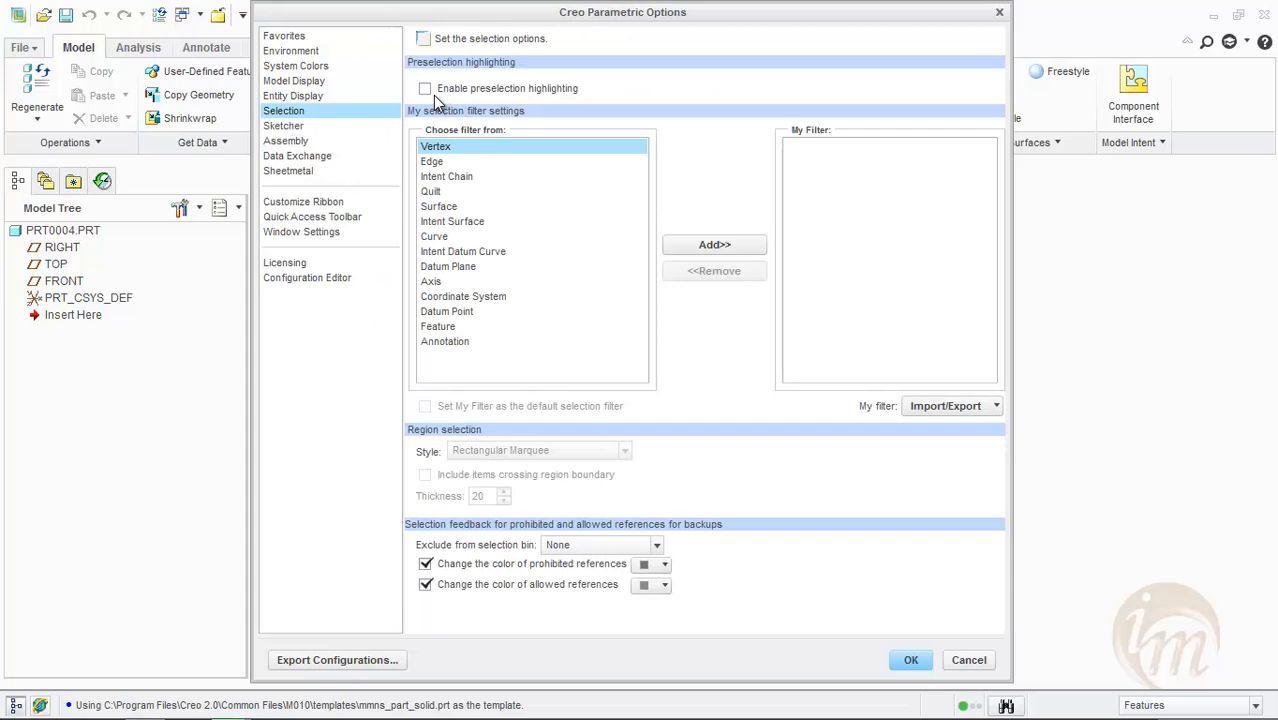
left_click(910, 661)
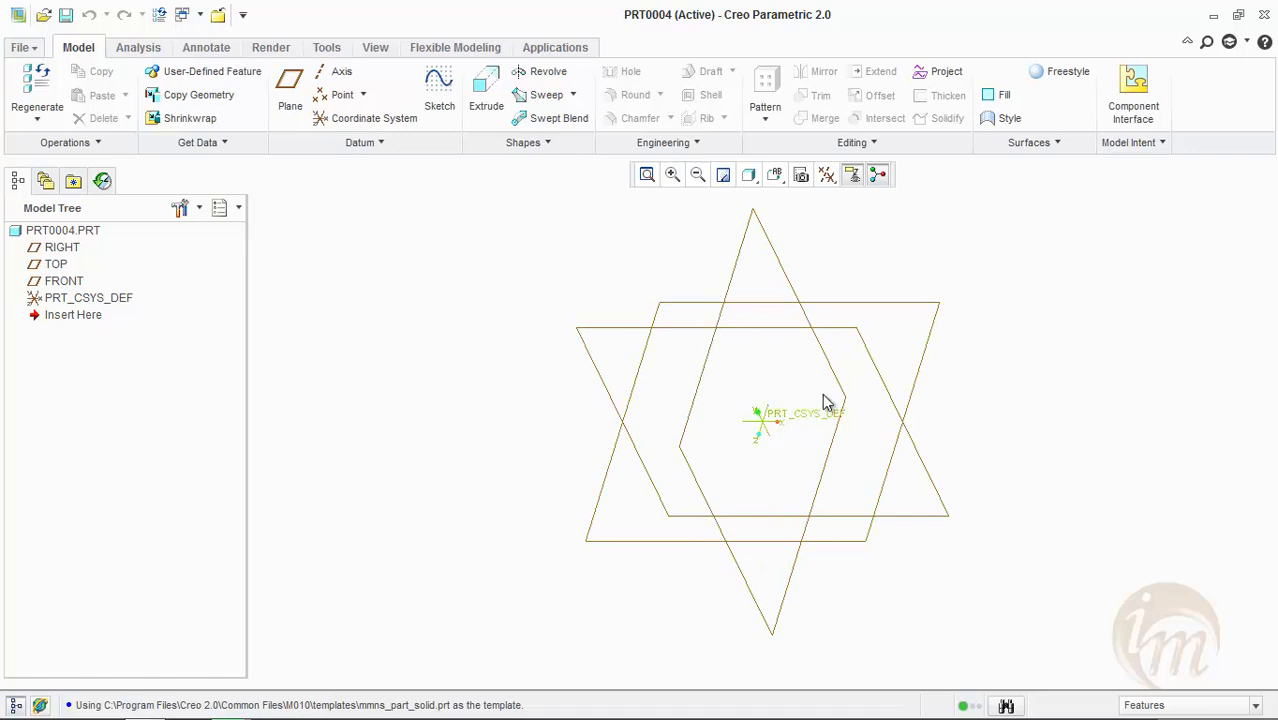
Close the new part's window and display the In Session contents in the browser.
left_click(24, 48)
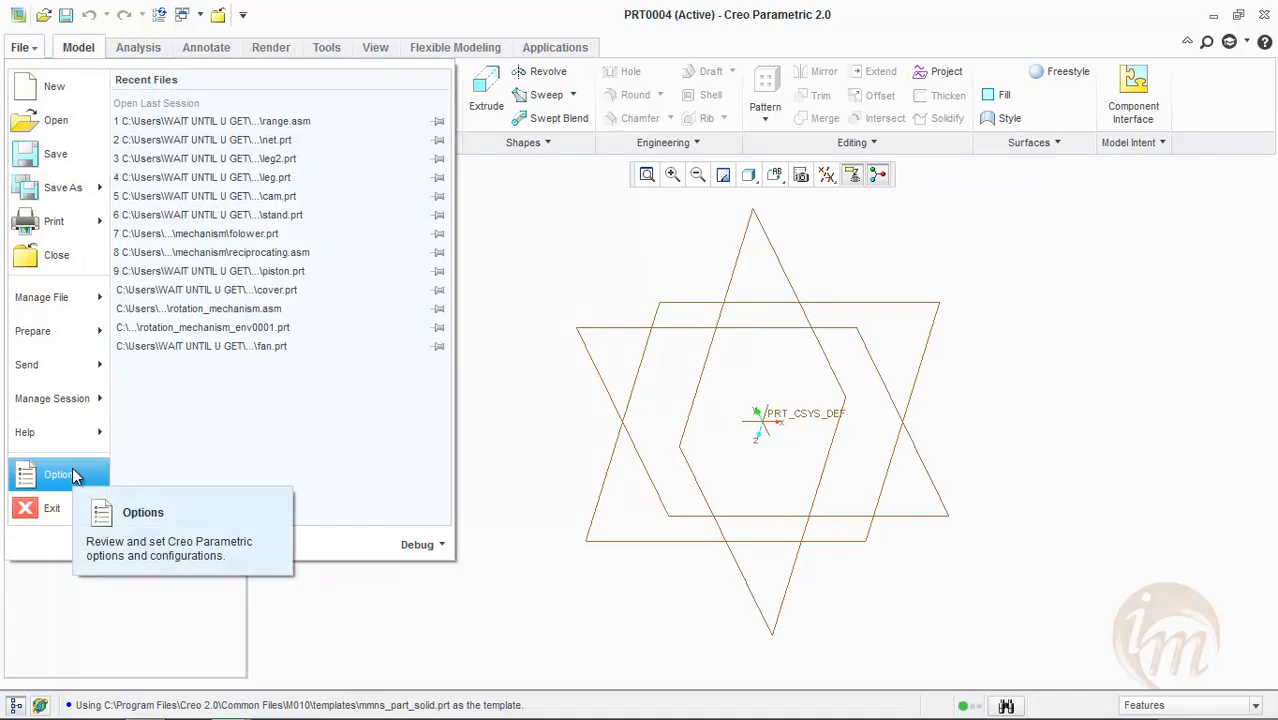
left_click(528, 305)
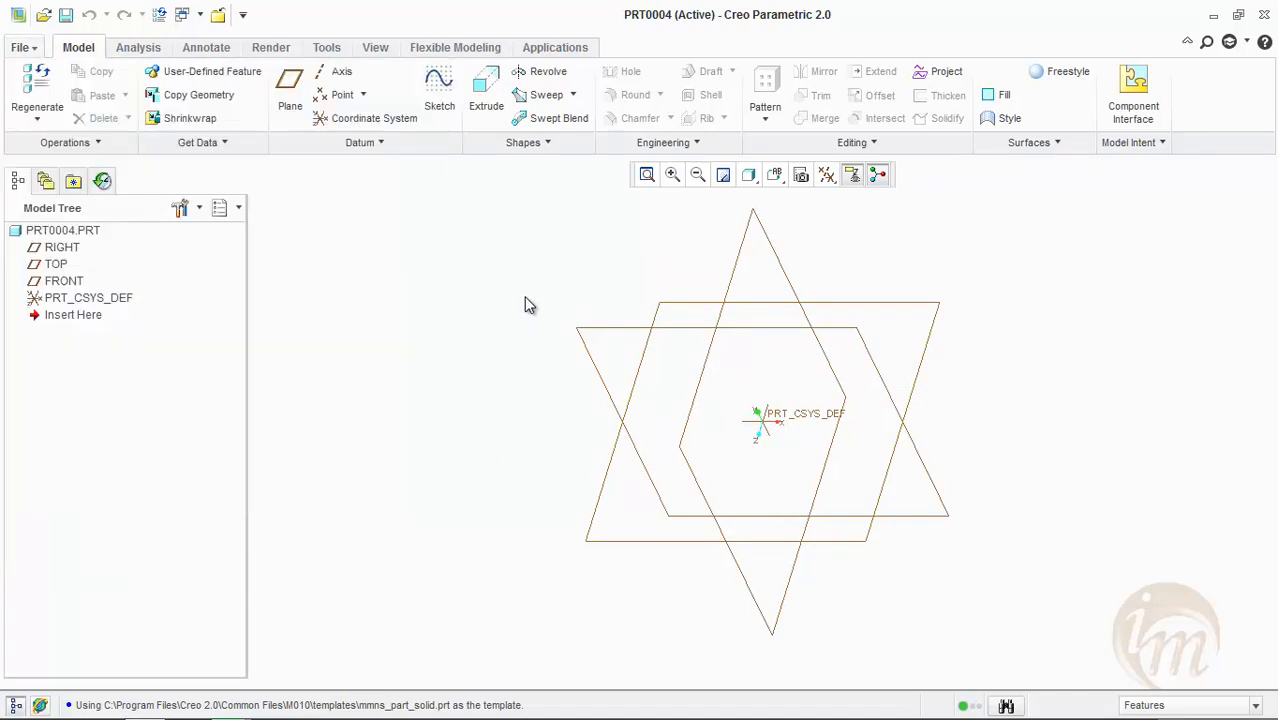
left_click(221, 15)
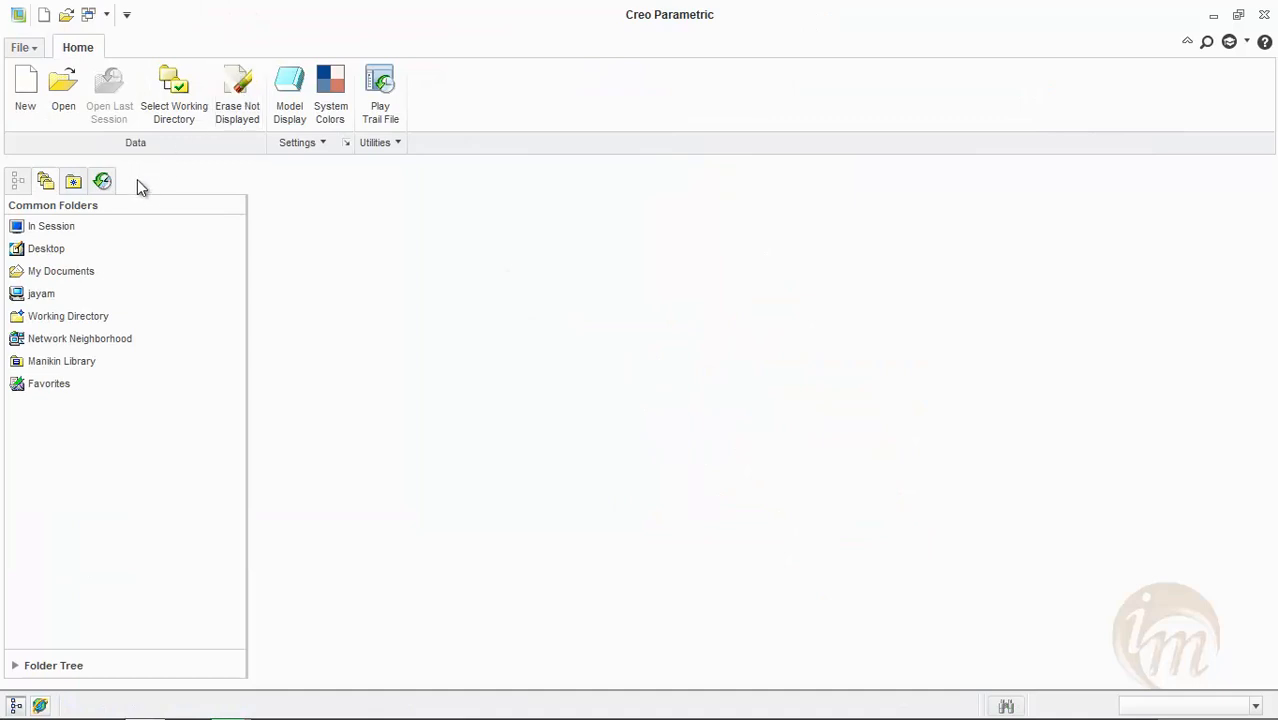
left_click(55, 227)
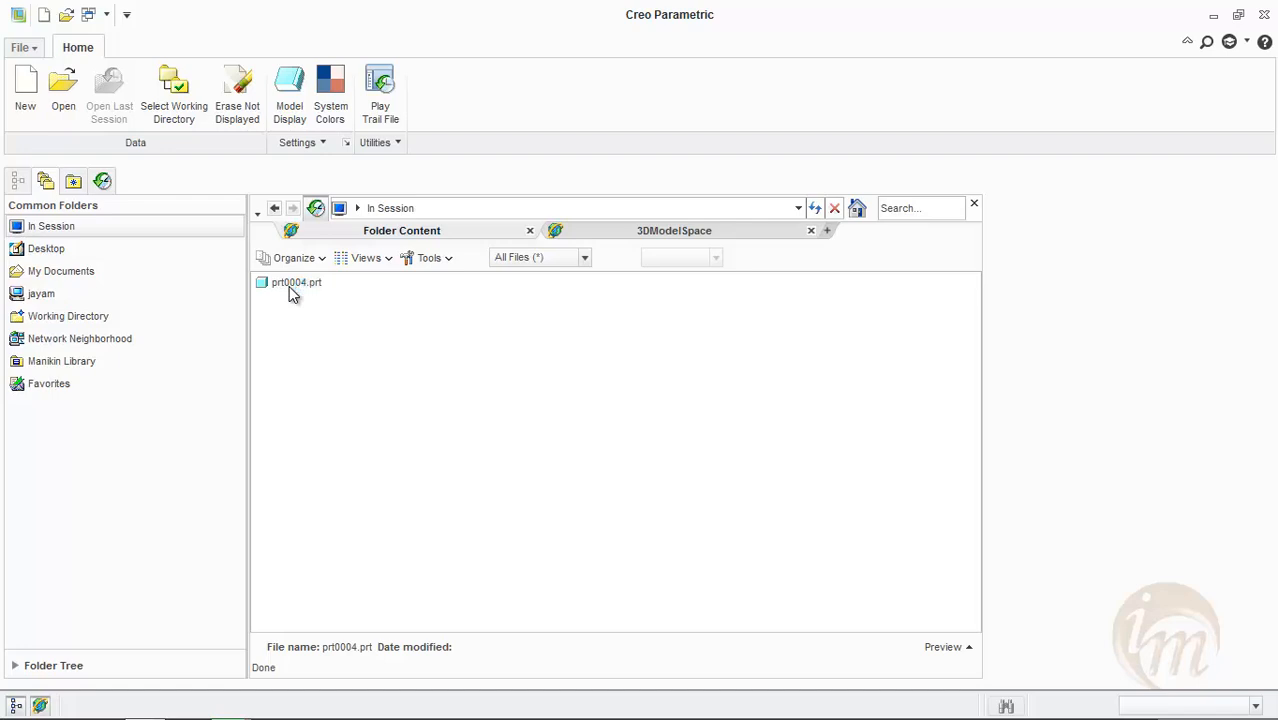
Erase the objects not displayed from the session, and reopen the In Session listing to check it.
left_click(246, 100)
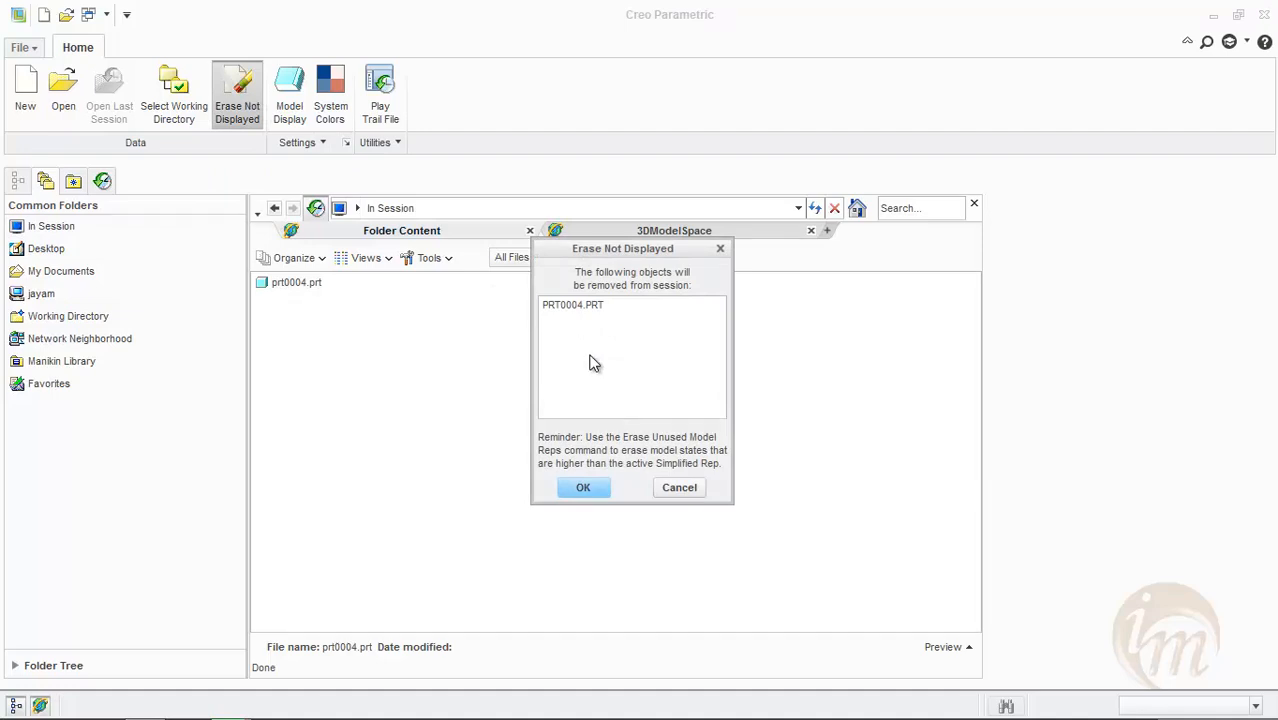
left_click(582, 489)
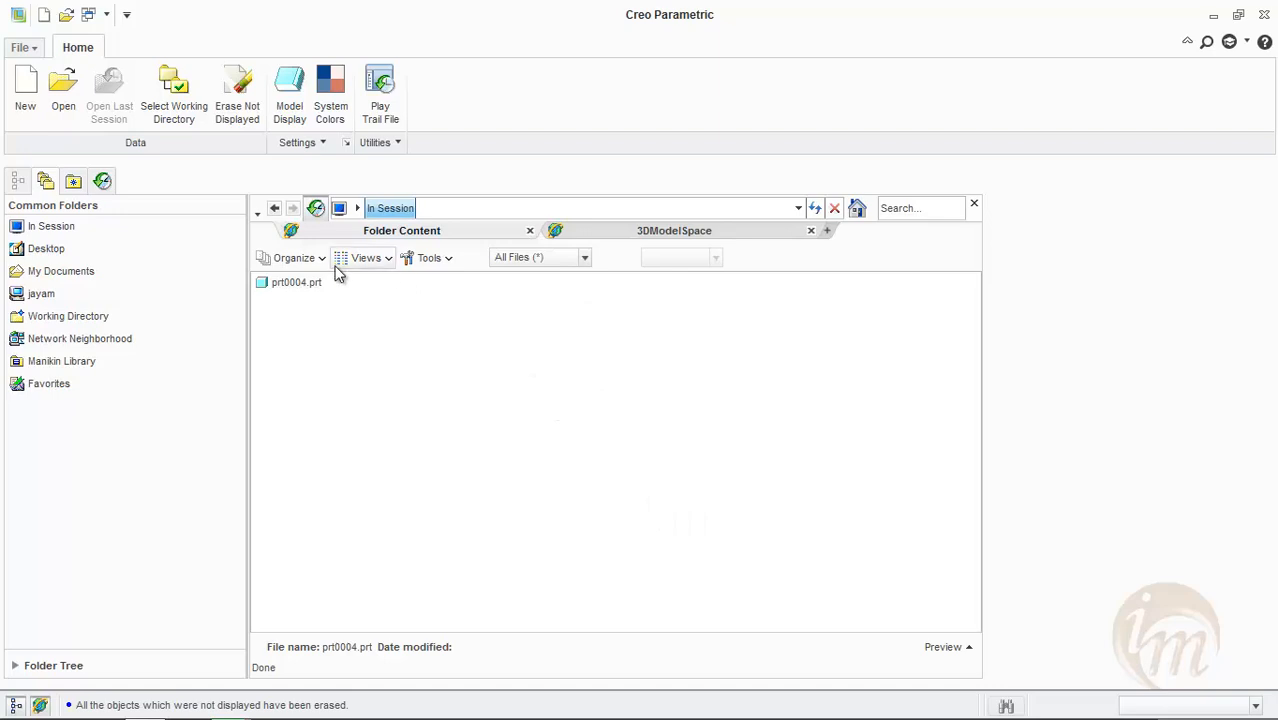
left_click(975, 206)
left_click(52, 226)
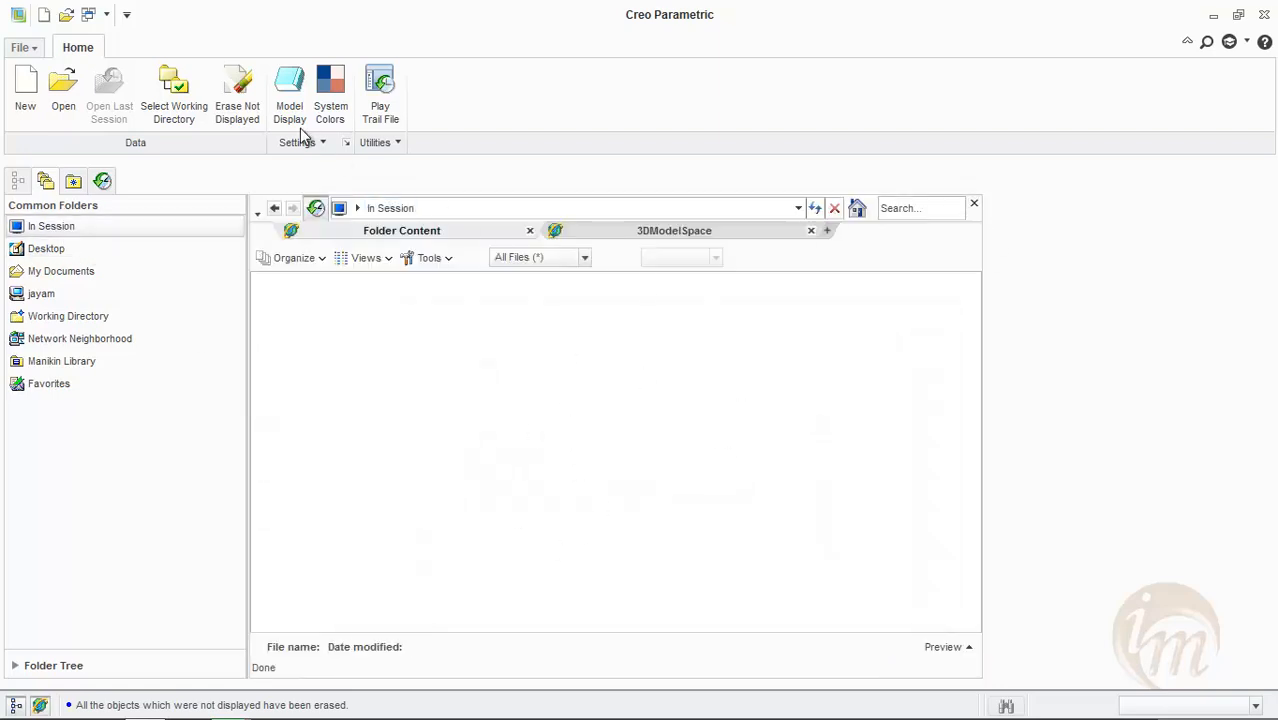
Examine the Sketcher options, covering object display, constraint assumptions, dimension accuracy, grid, startup, references and diagnostics.
left_click(289, 100)
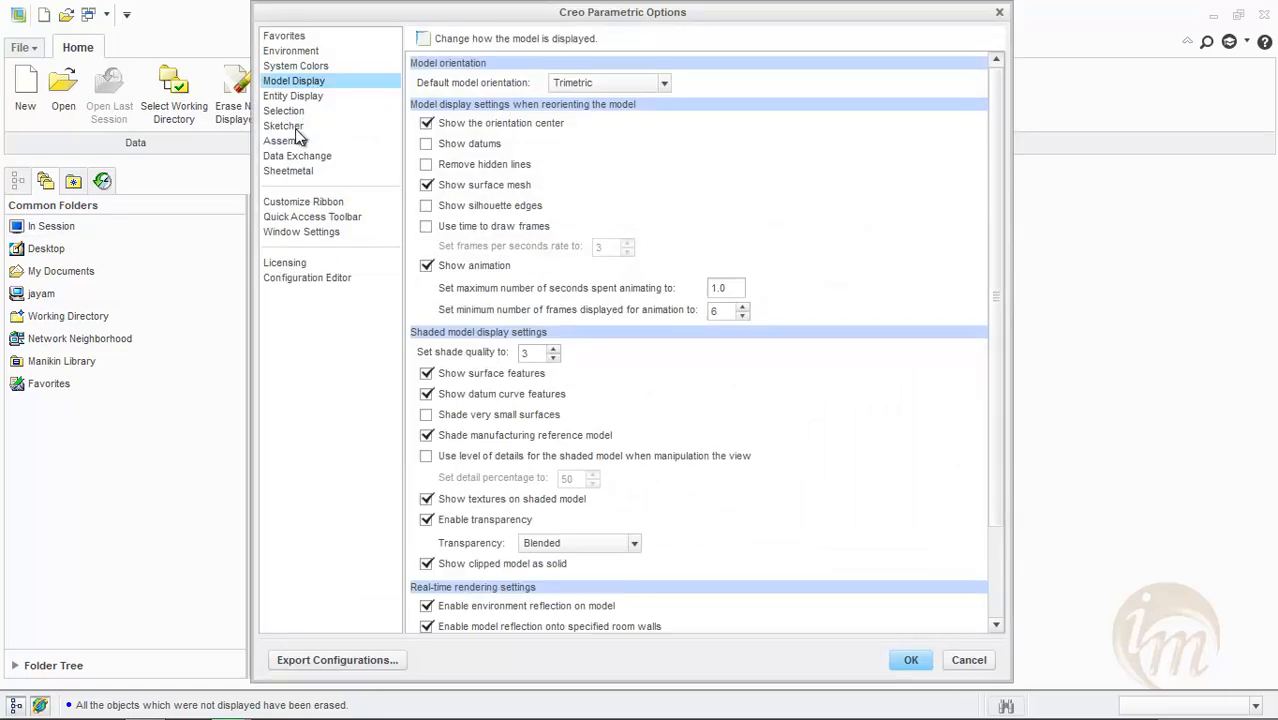
left_click(295, 128)
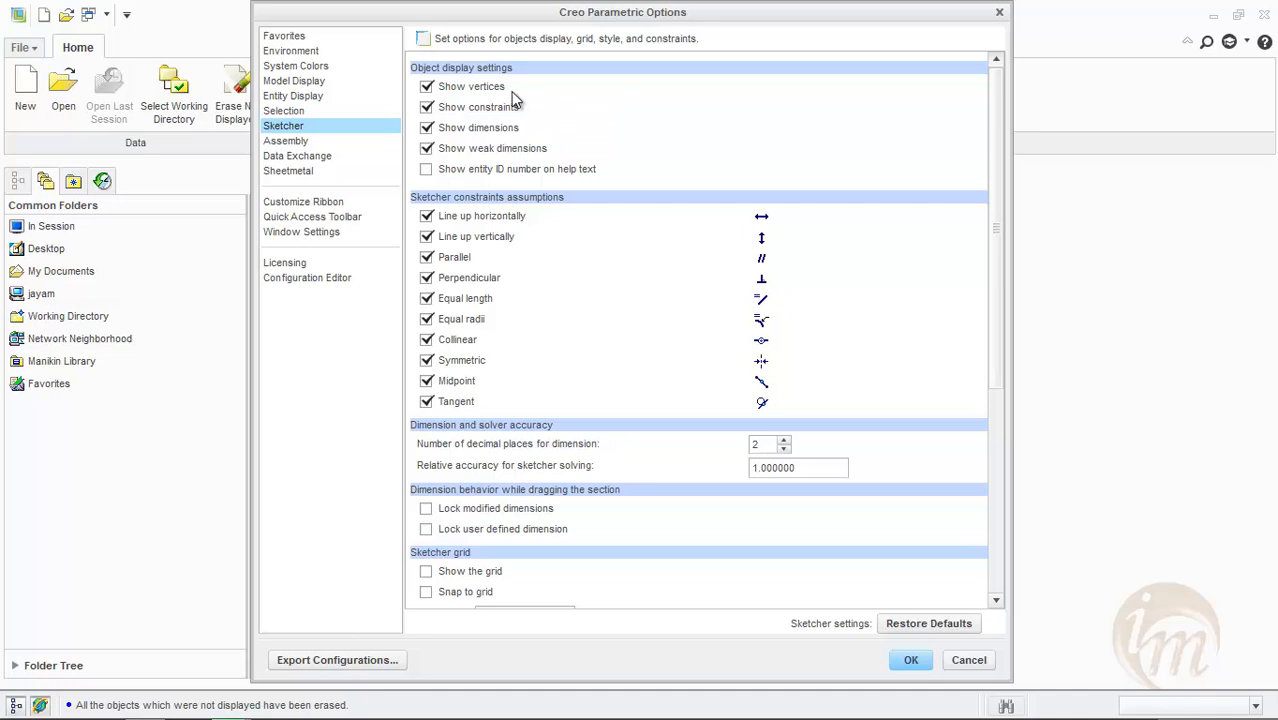
left_click(457, 130)
left_click(459, 134)
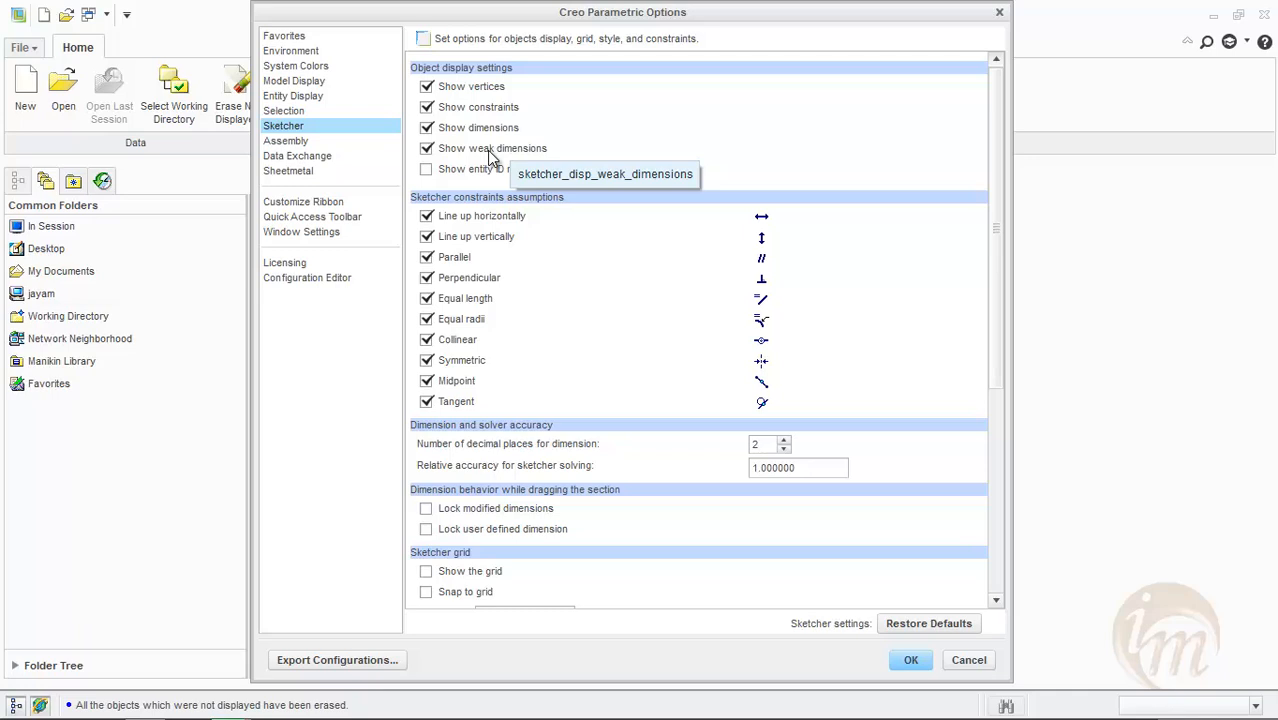
scroll(575, 225, "down", 2)
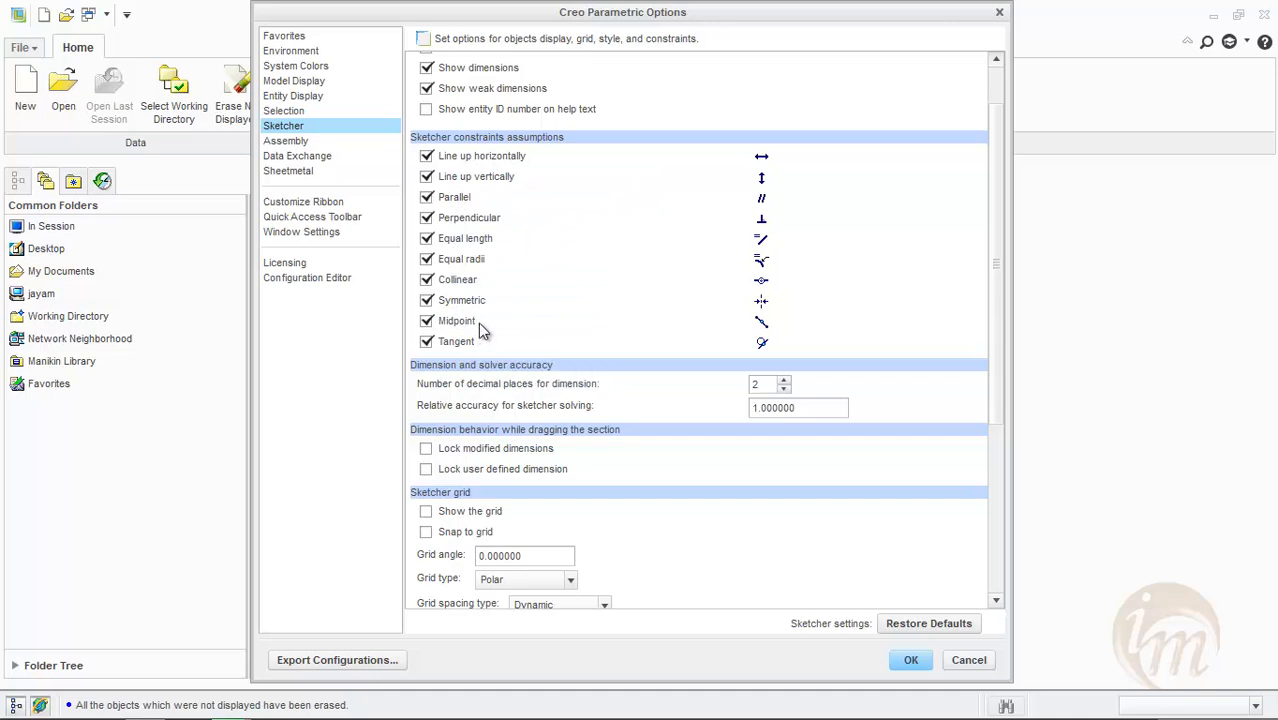
scroll(478, 322, "down", 3)
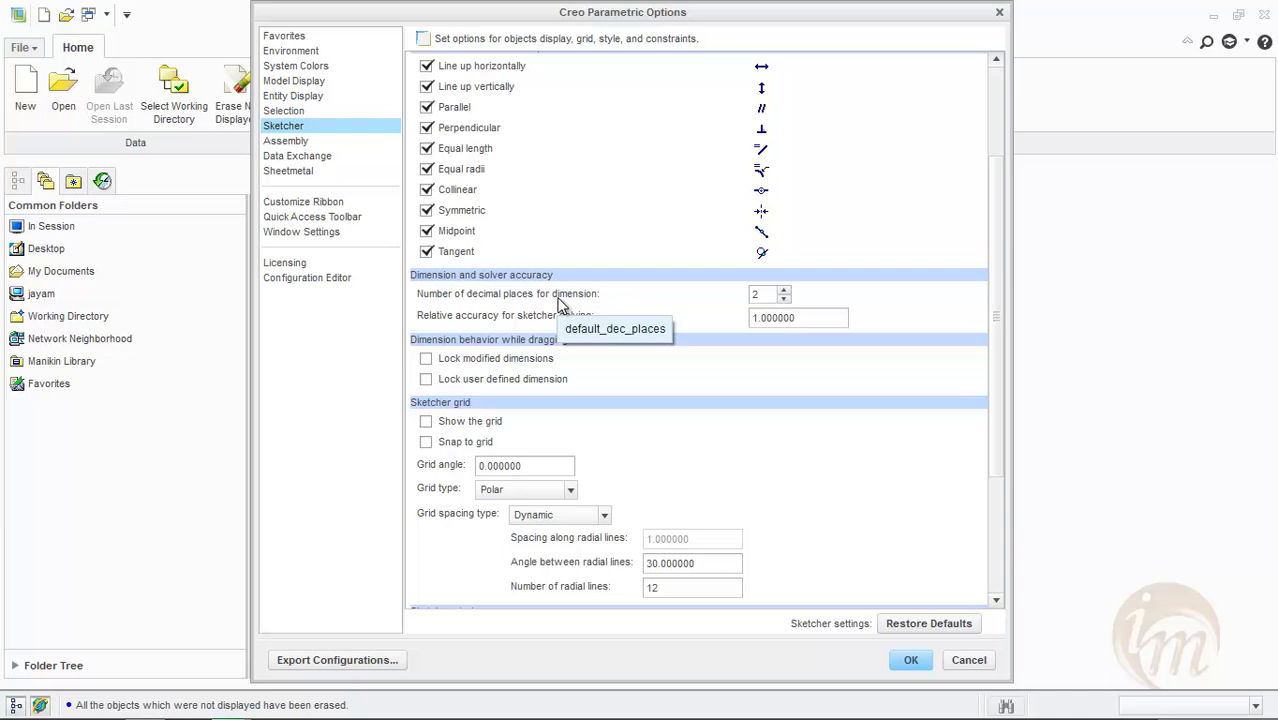
scroll(545, 305, "down", 1)
scroll(545, 308, "down", 4)
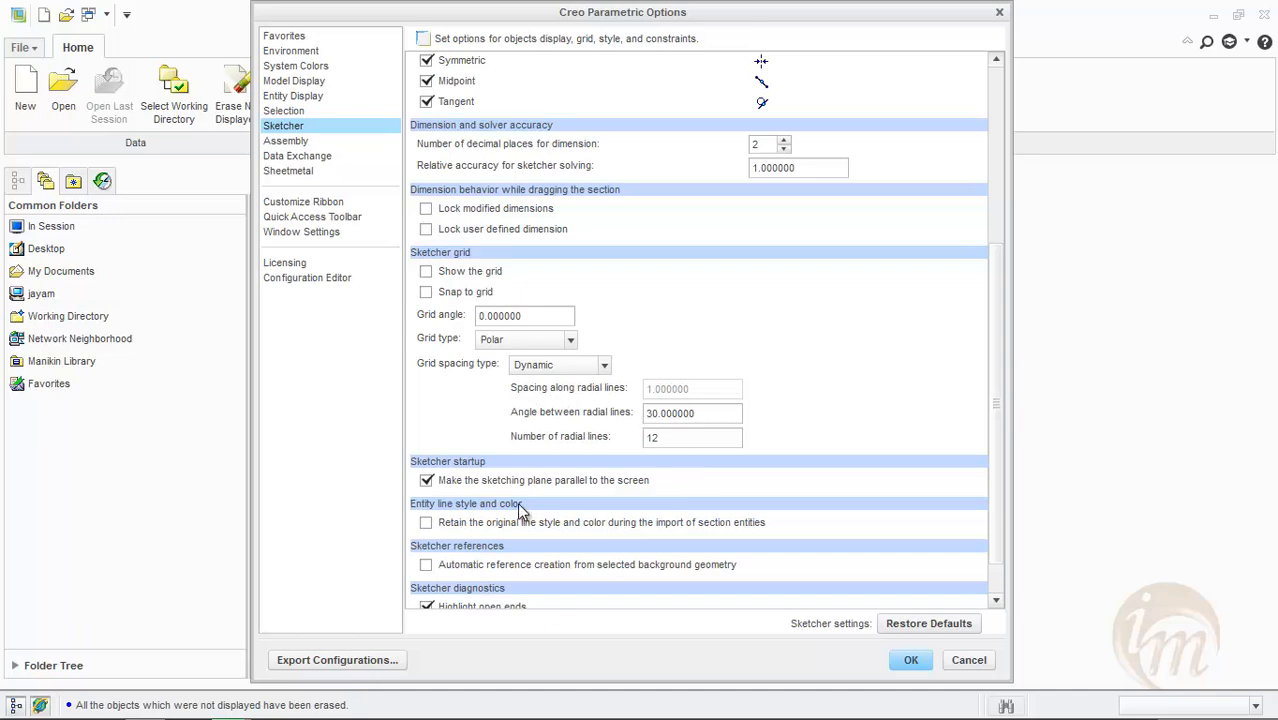
scroll(519, 510, "down", 1)
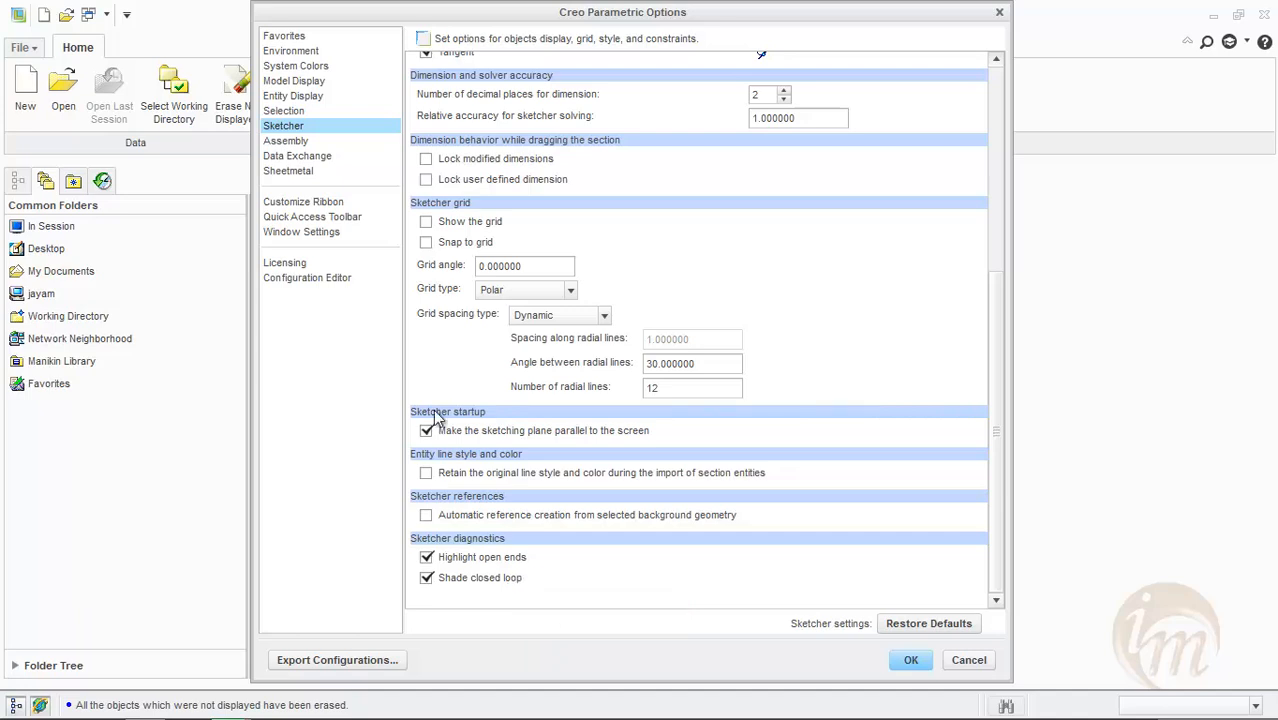
Examine the Assembly options and the Data Exchange options, covering the 3D and 2D data exchange settings.
left_click(288, 142)
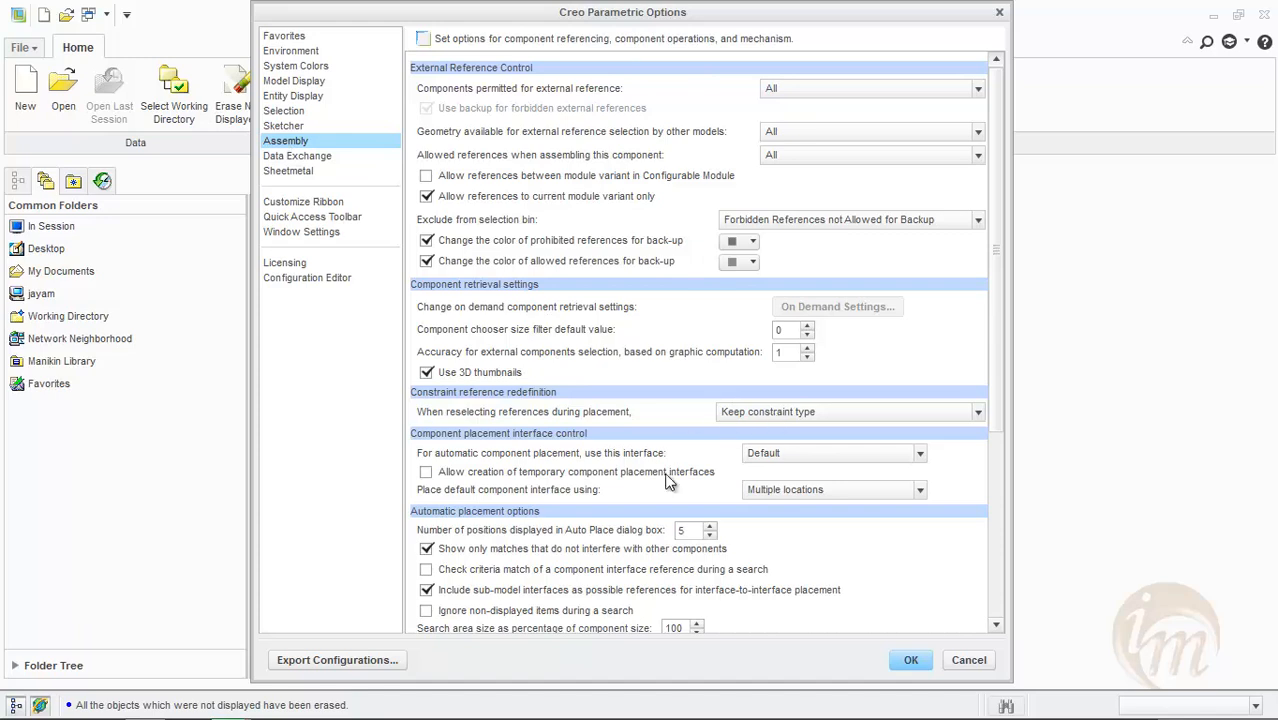
left_click(295, 158)
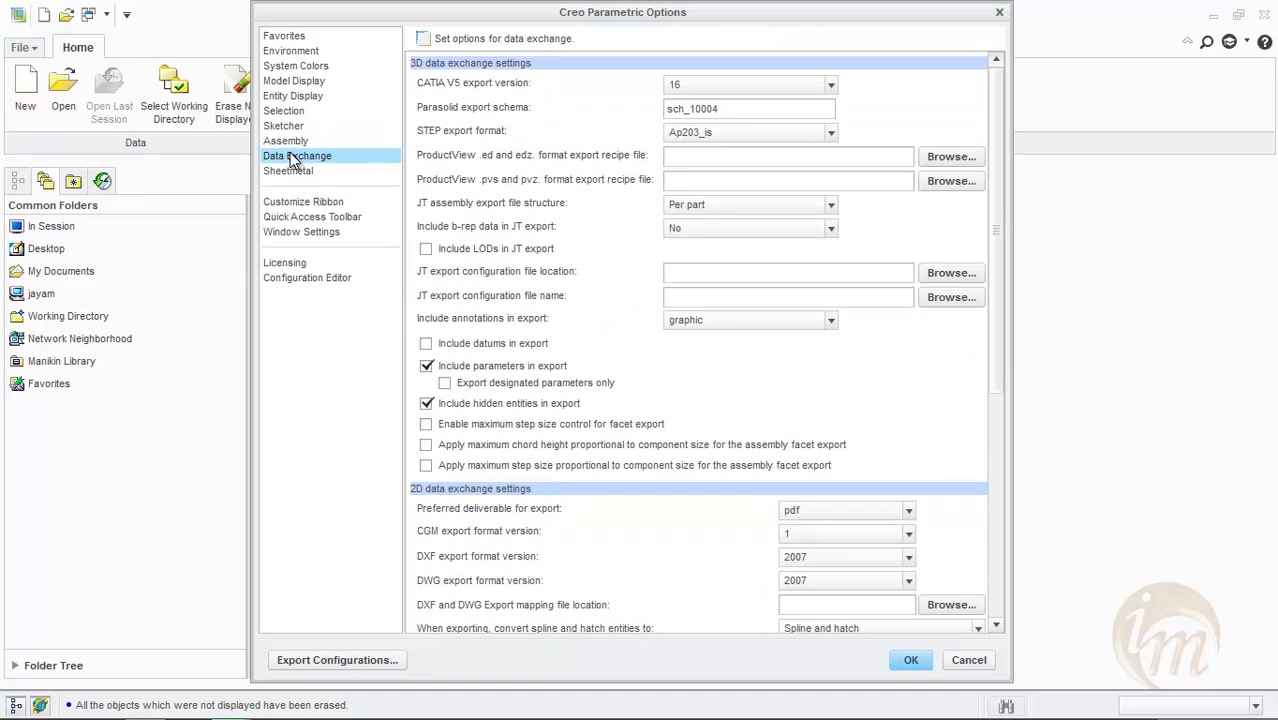
left_click(293, 160)
mouse_move(426, 86)
mouse_move(572, 458)
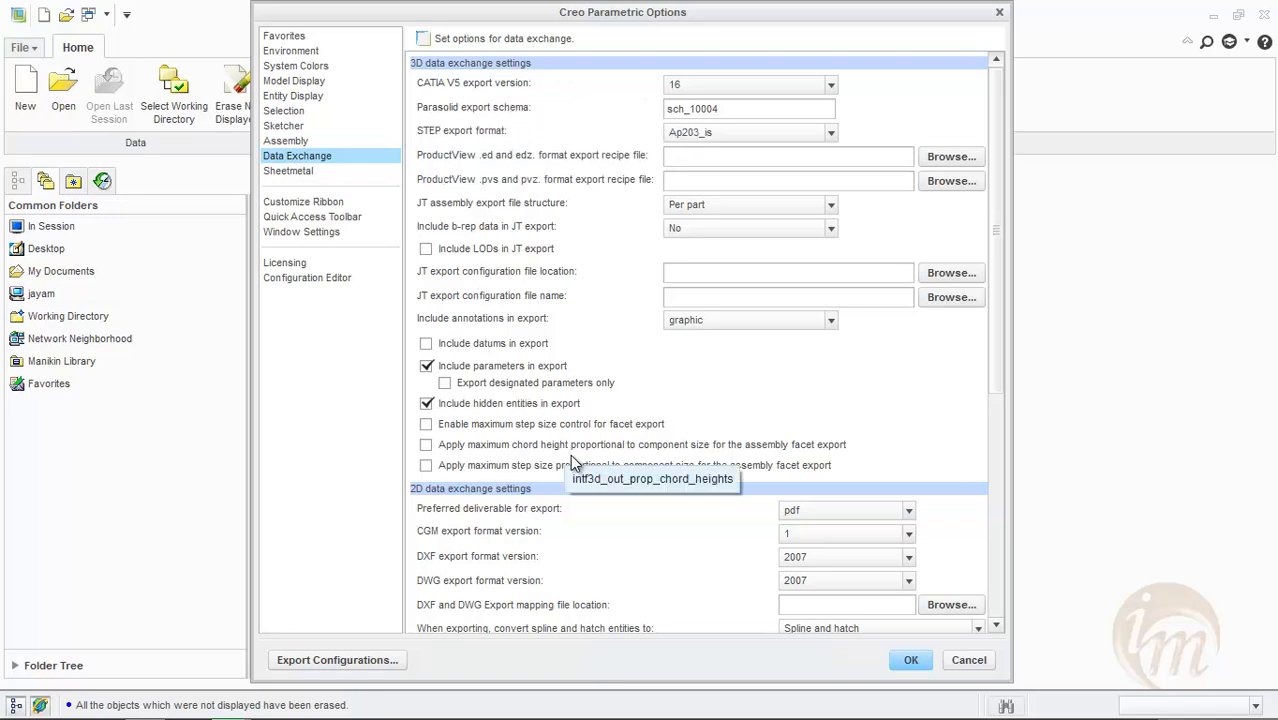
scroll(685, 565, "down", 3)
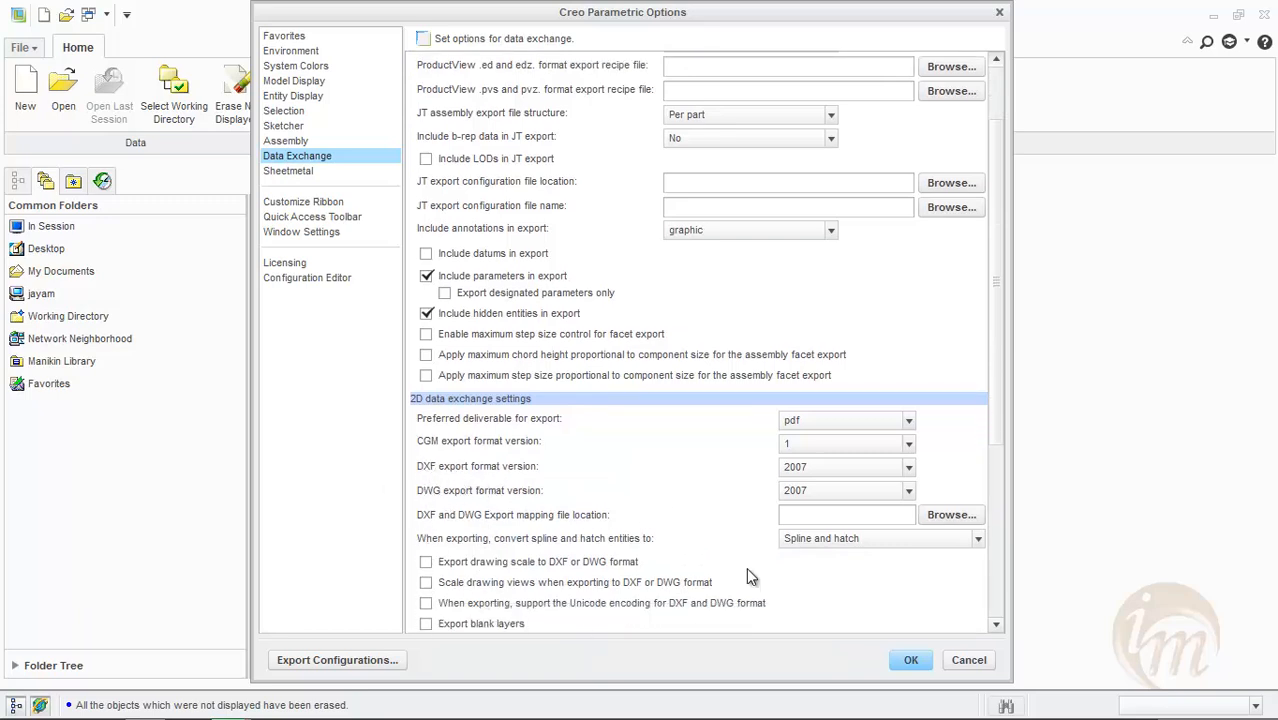
Set the DXF export format version to 2004 in the 2D data exchange settings.
left_click(908, 467)
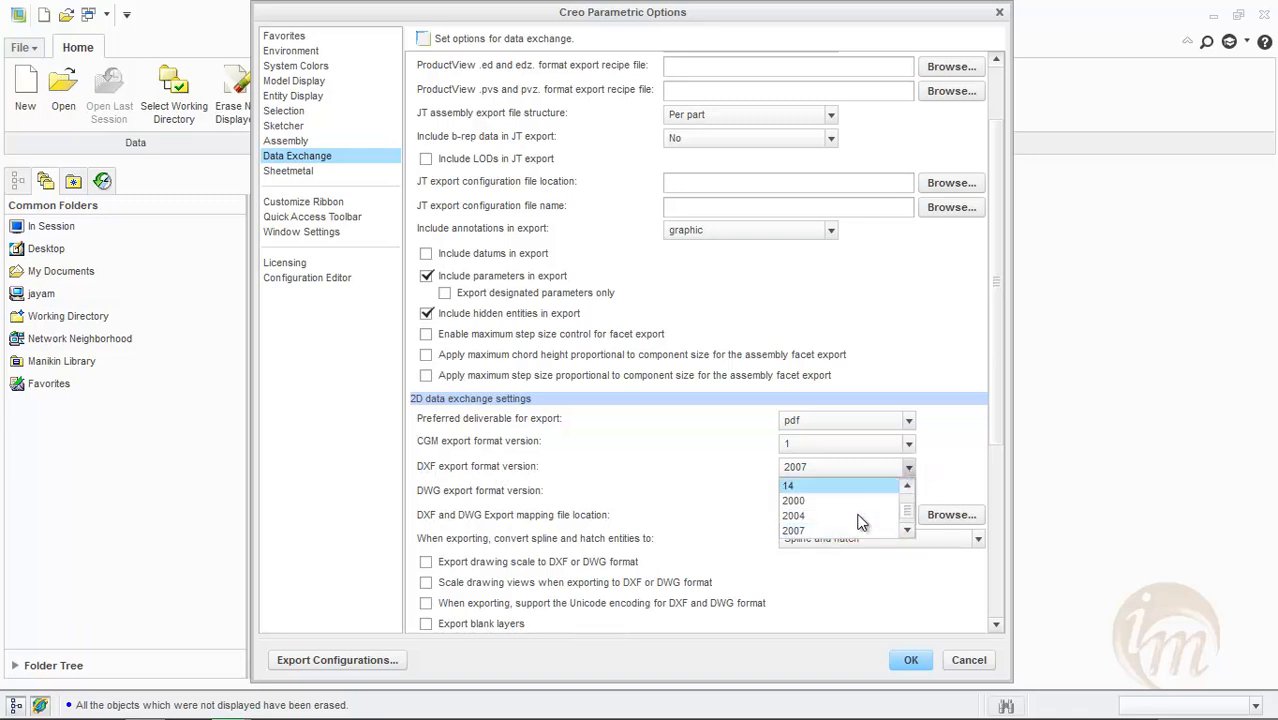
left_click(840, 529)
left_click(826, 470)
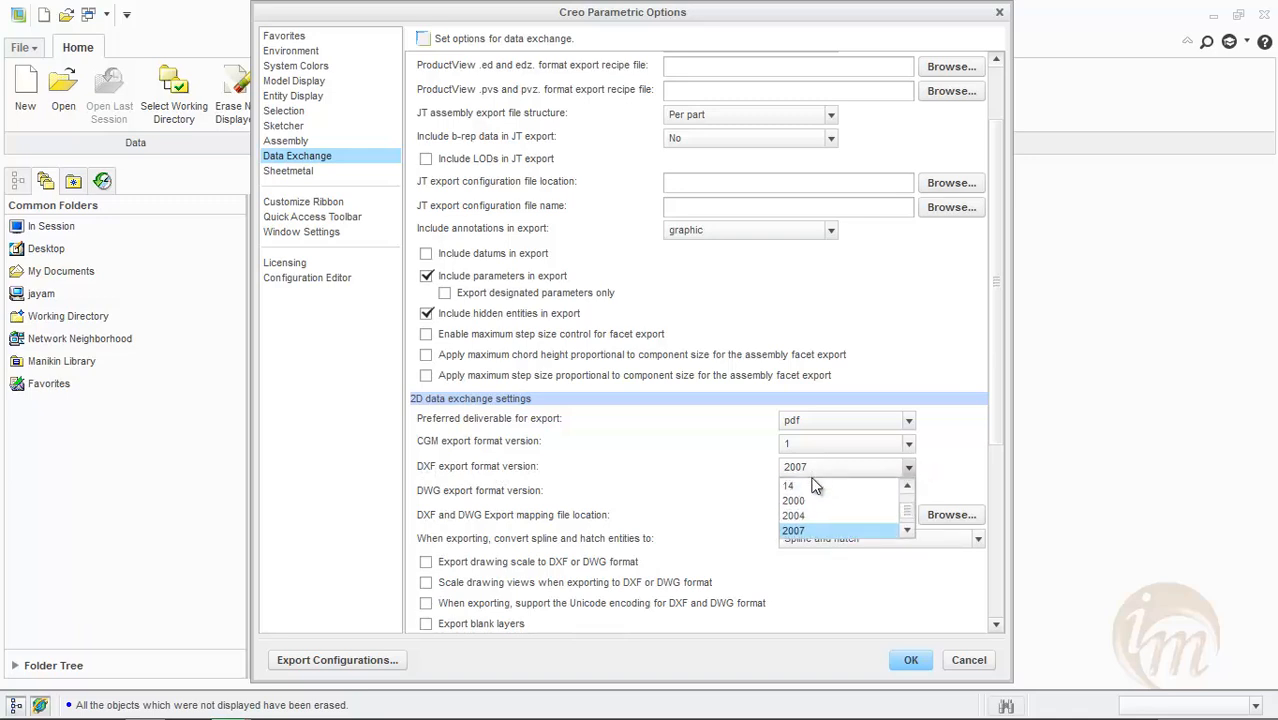
left_click(812, 515)
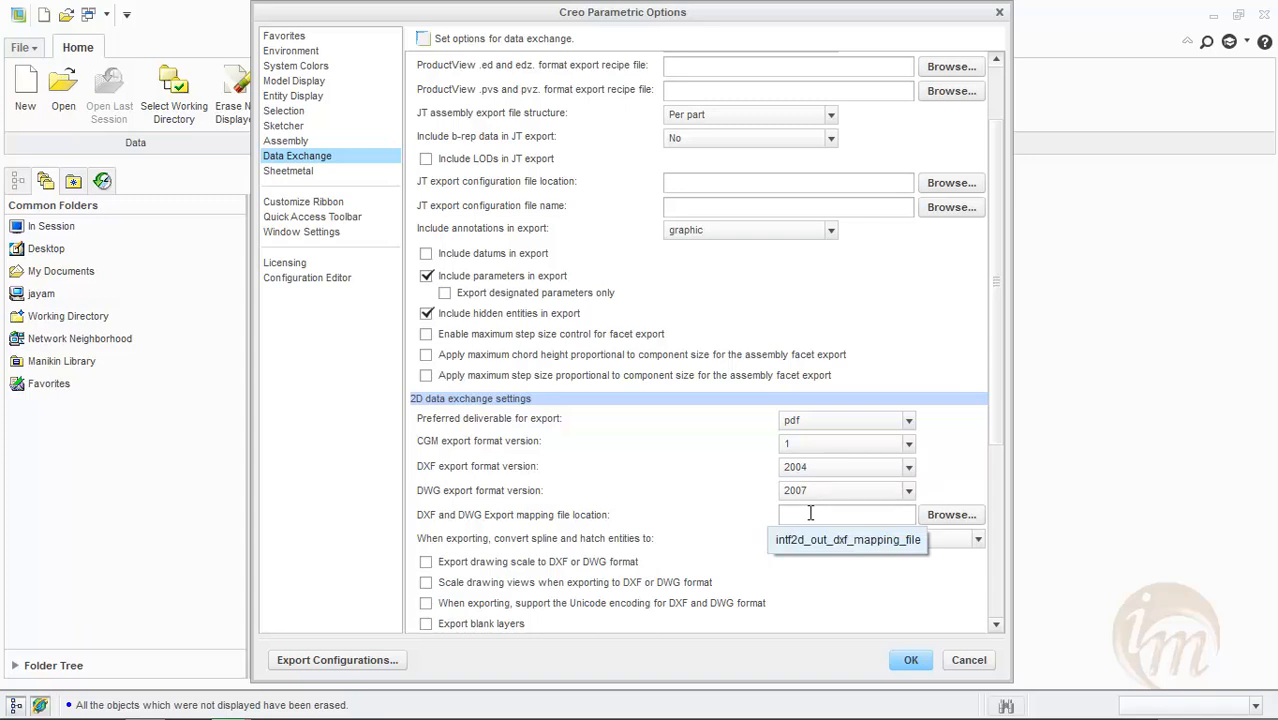
Set the DXF export format version back to 2007 and view the formats available as preferred export deliverable.
left_click(822, 468)
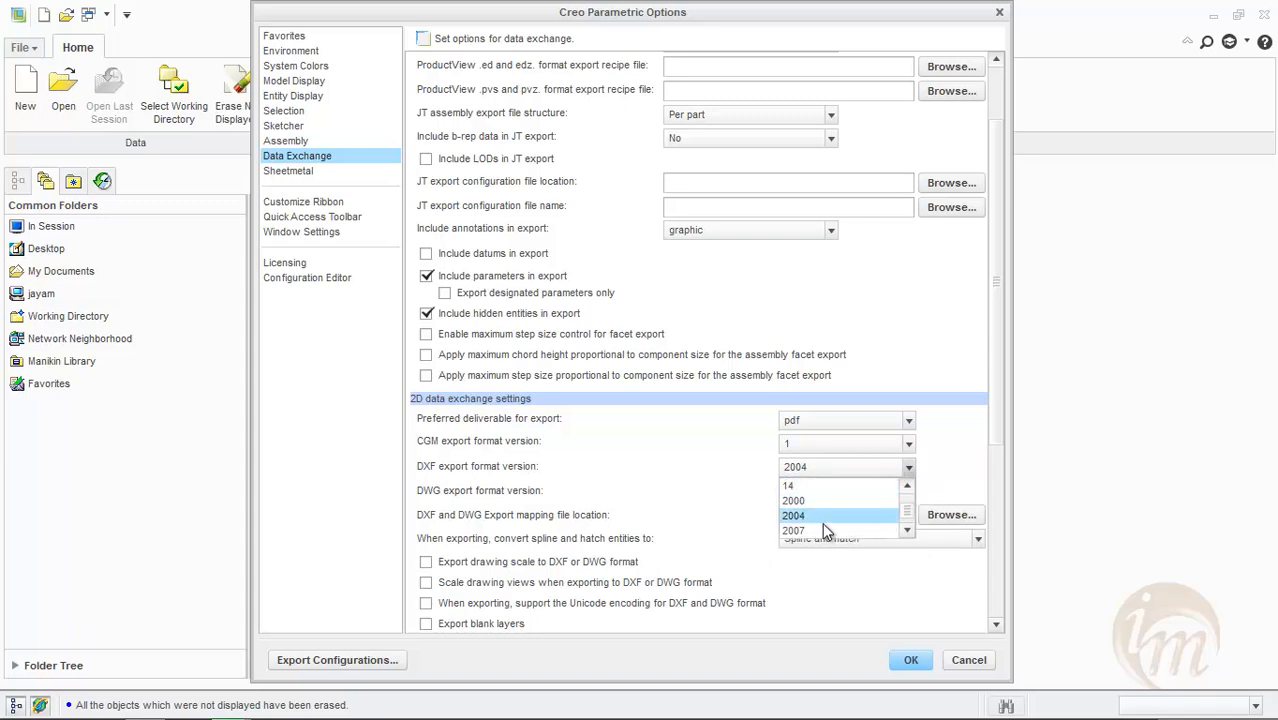
left_click(823, 530)
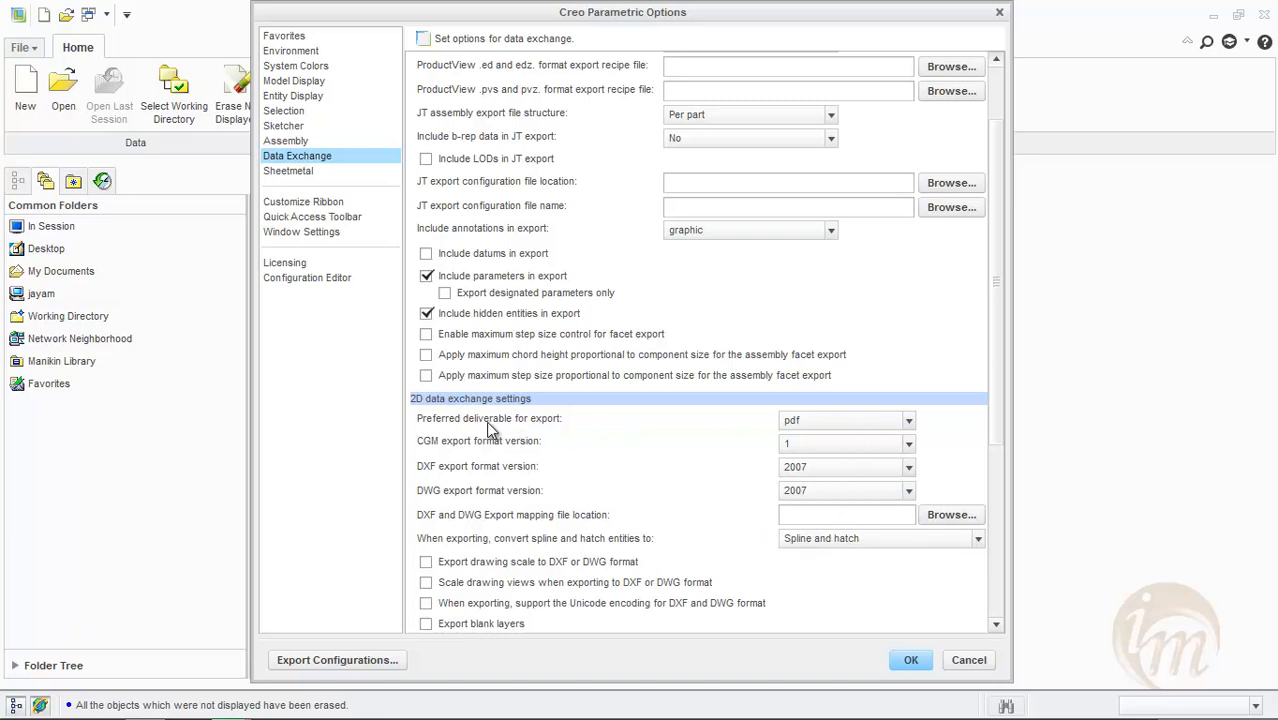
left_click(816, 427)
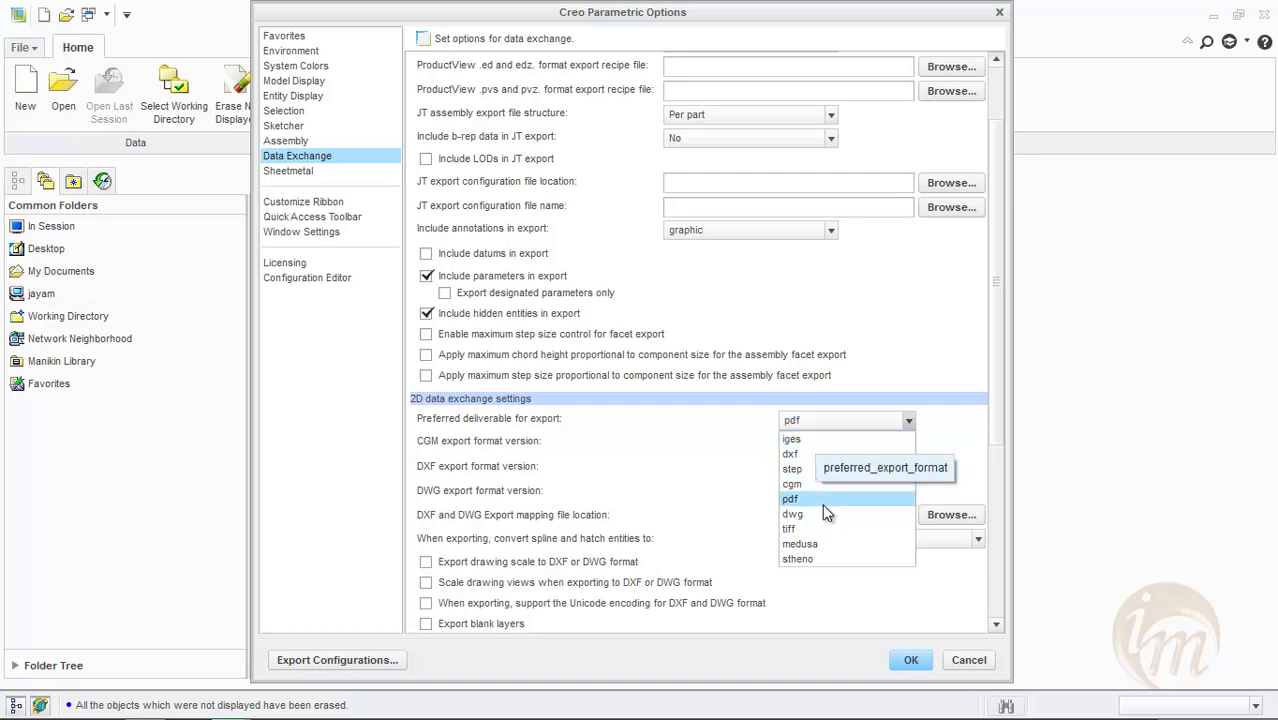
left_click(703, 461)
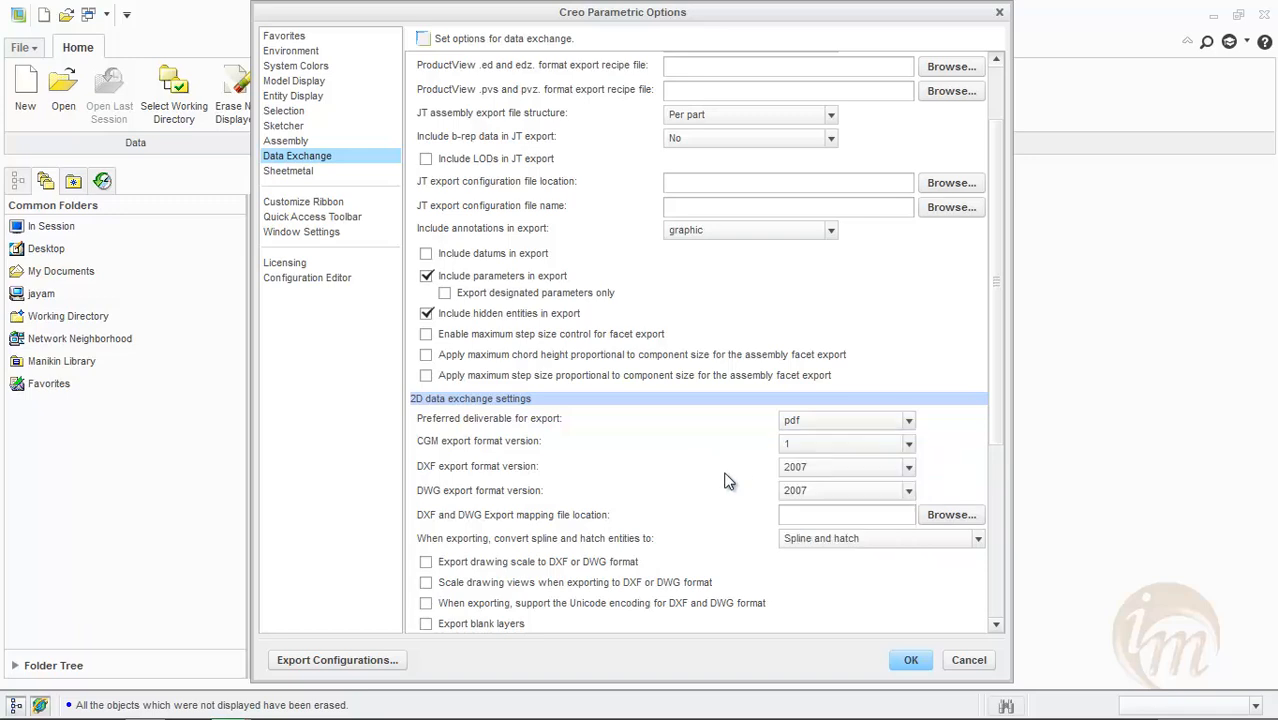
Examine the Sheetmetal options and the commands of the Data and Settings groups in the ribbon customization.
left_click(295, 170)
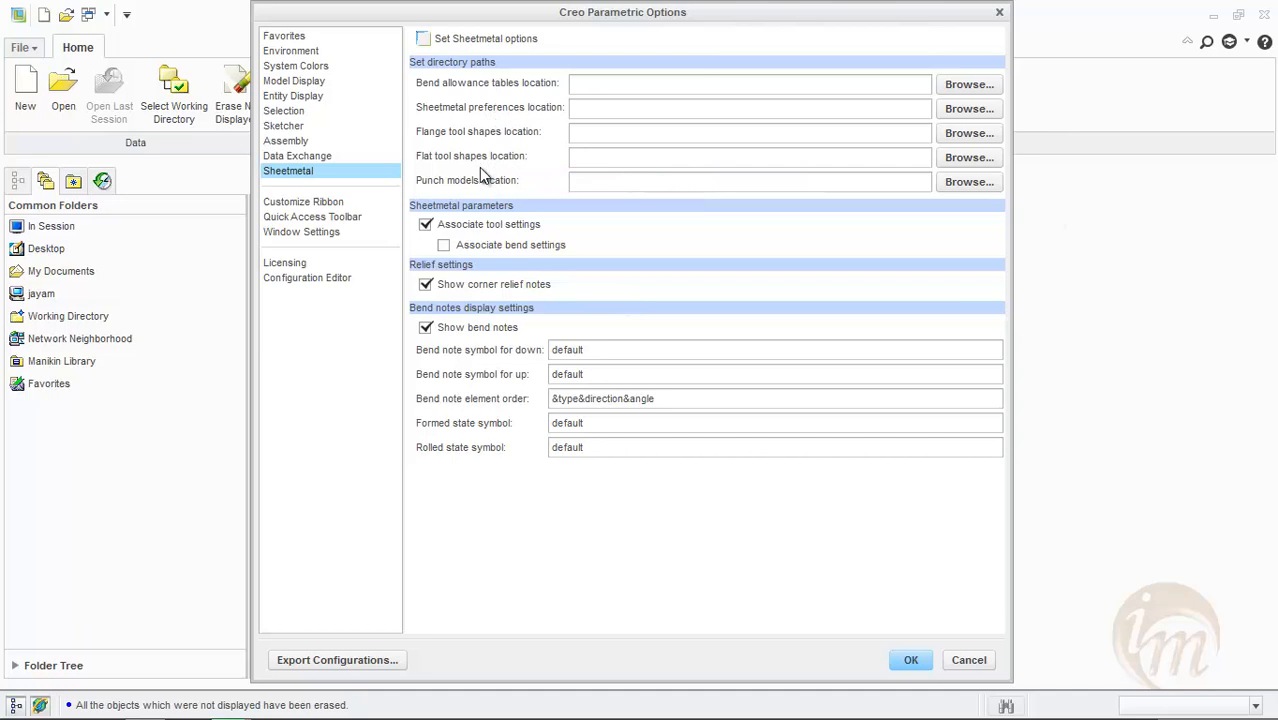
left_click(323, 207)
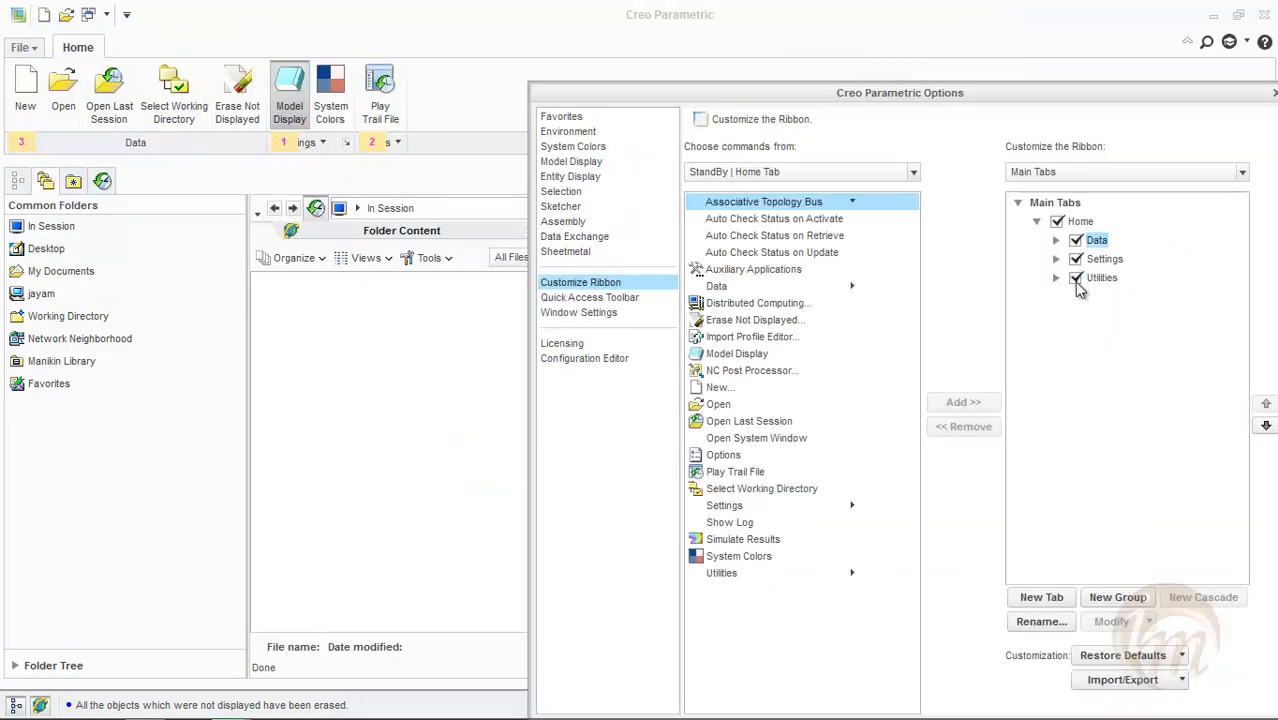
left_click(1056, 240)
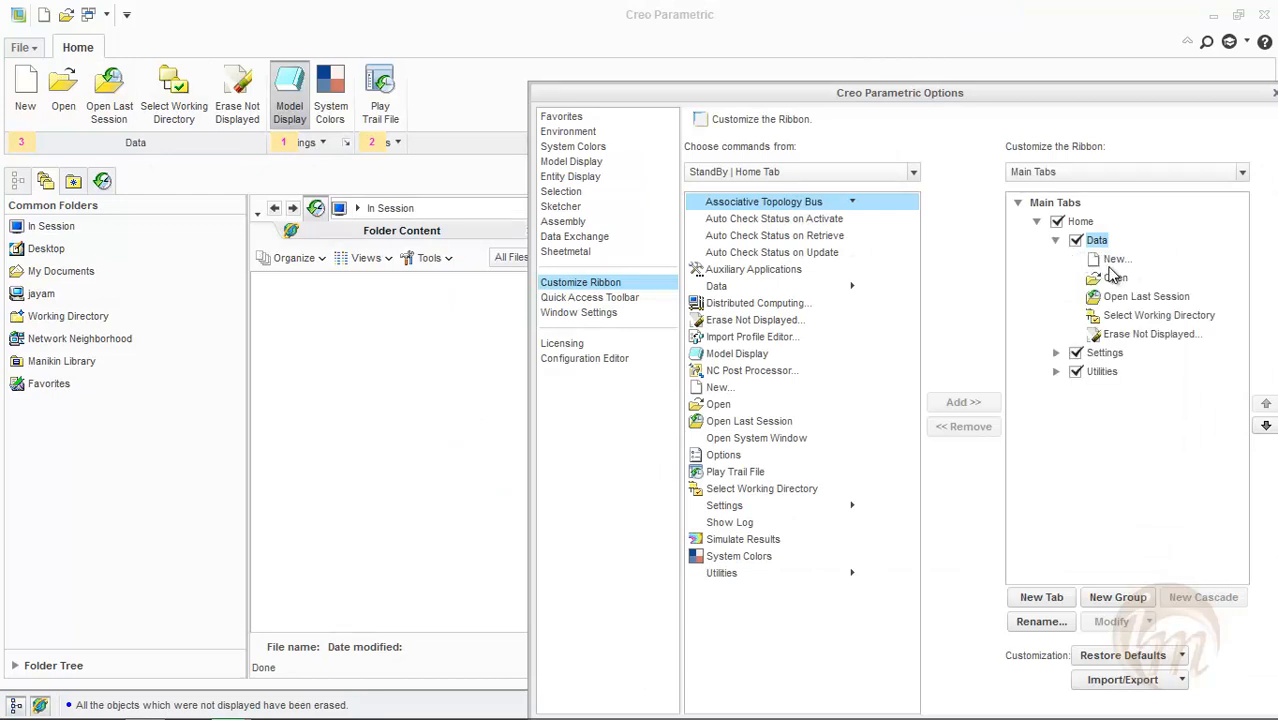
left_click(1056, 352)
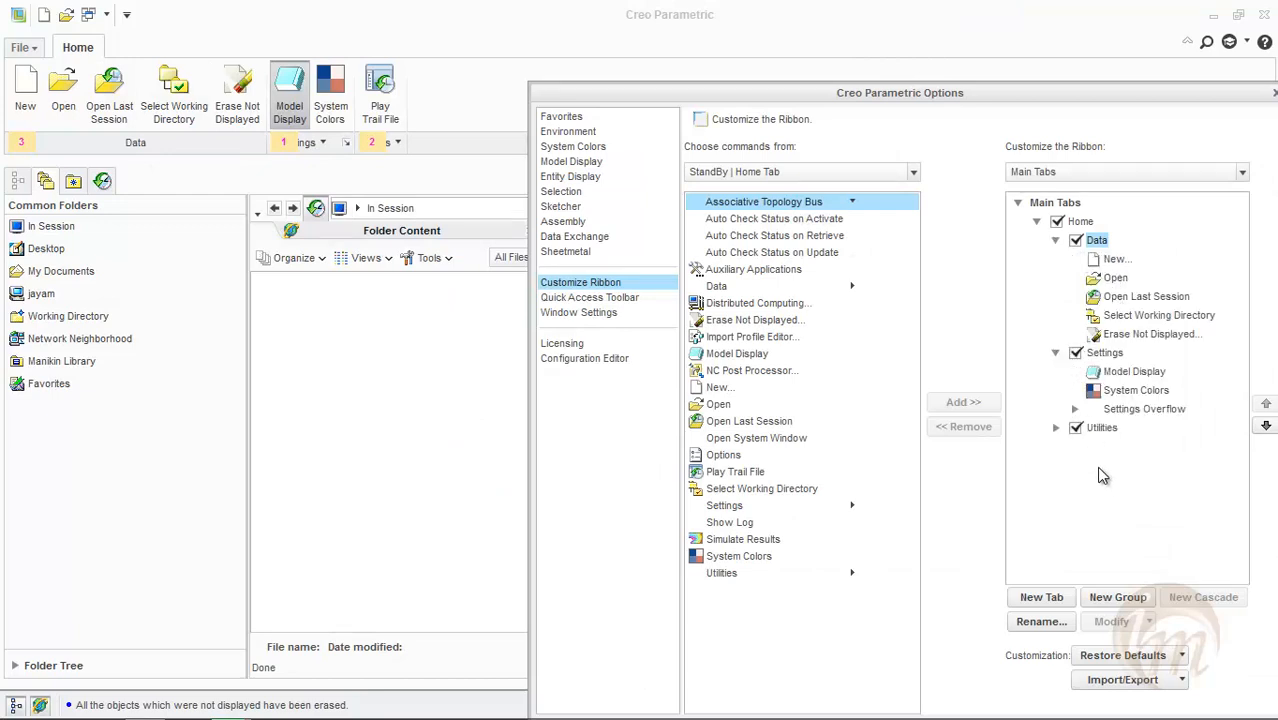
Add the Erase Not Displayed command to the Quick Access Toolbar after the Windows entry.
left_click(583, 299)
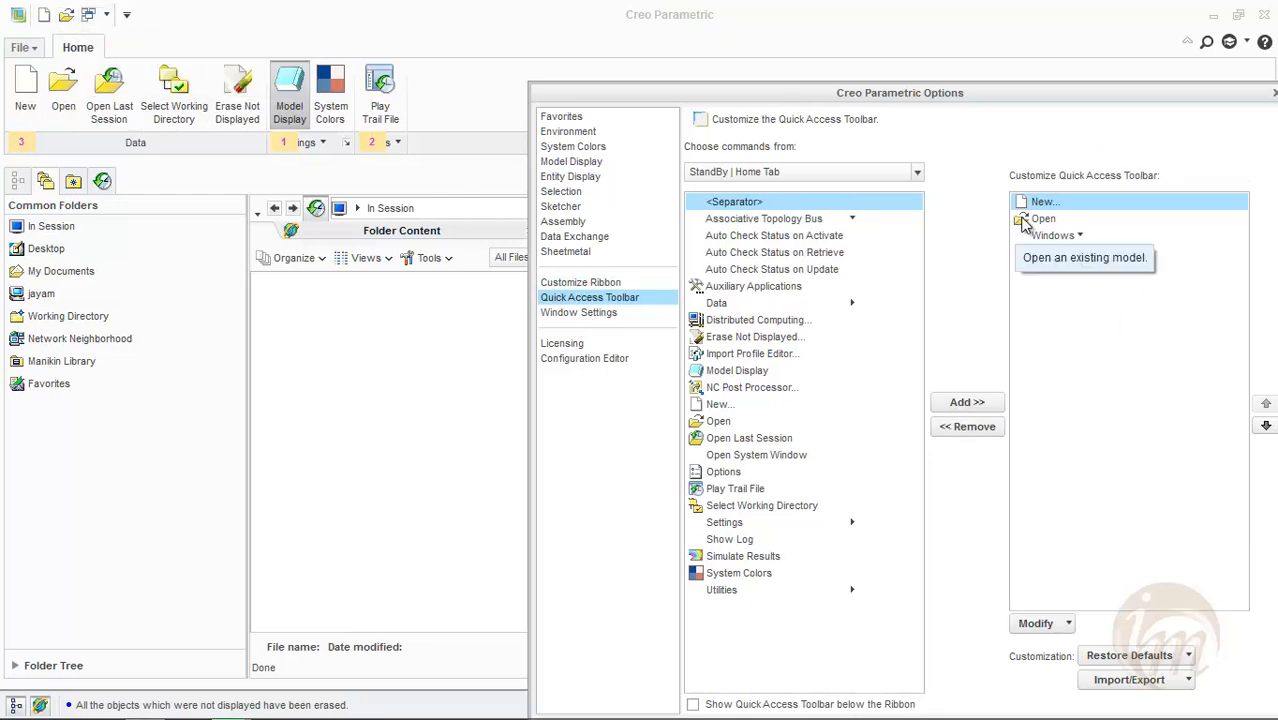
left_click(1076, 237)
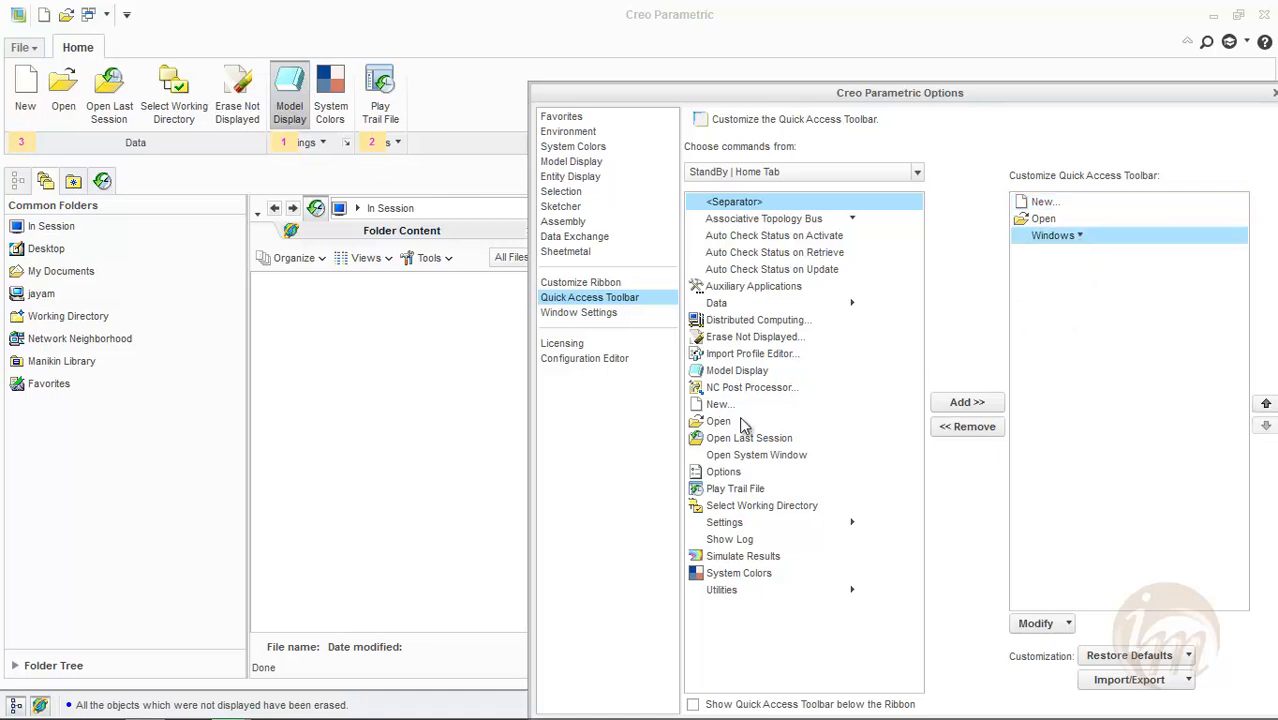
left_click(733, 339)
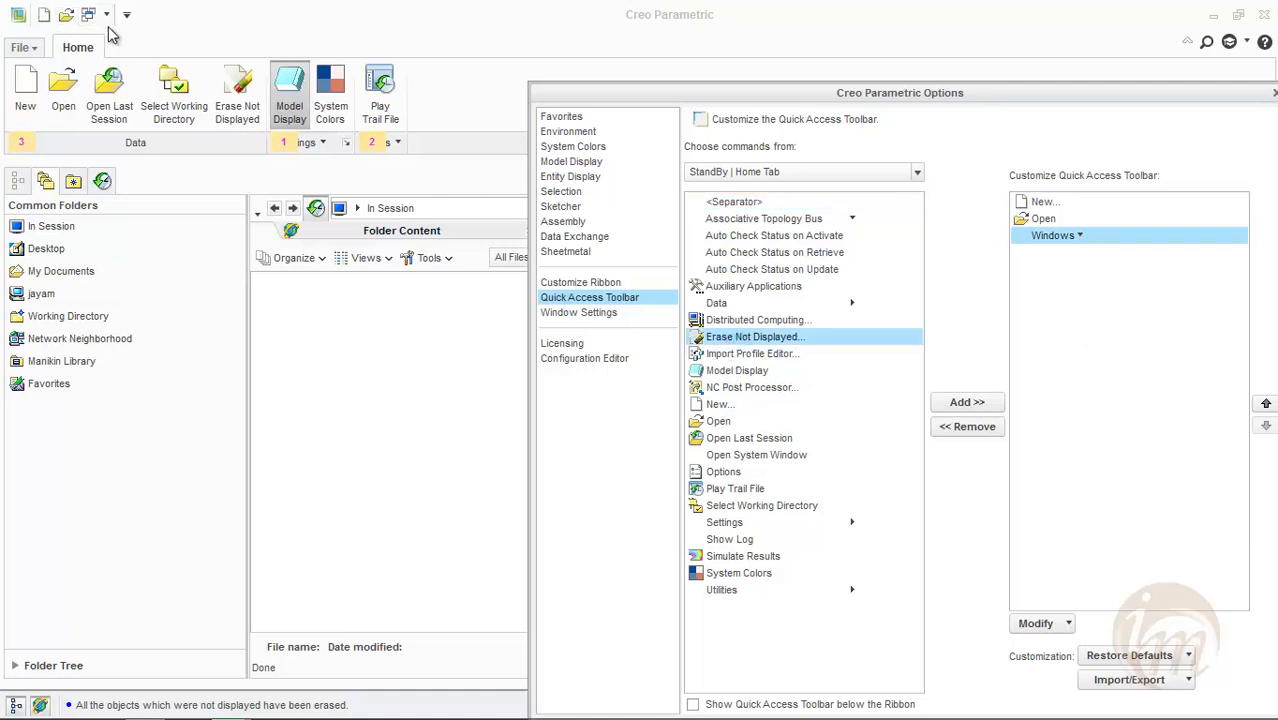
left_click(980, 403)
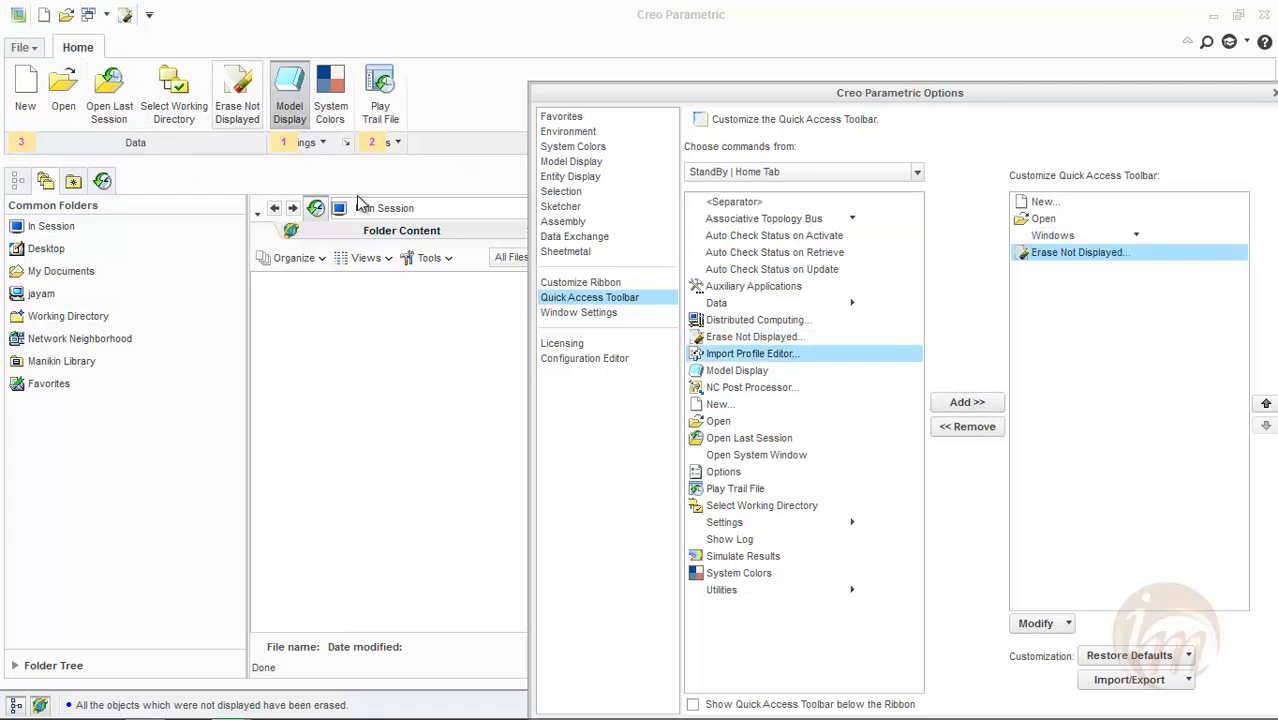
Examine the Window Settings, the Licensing options and the option list in the Configuration Editor.
left_click(562, 312)
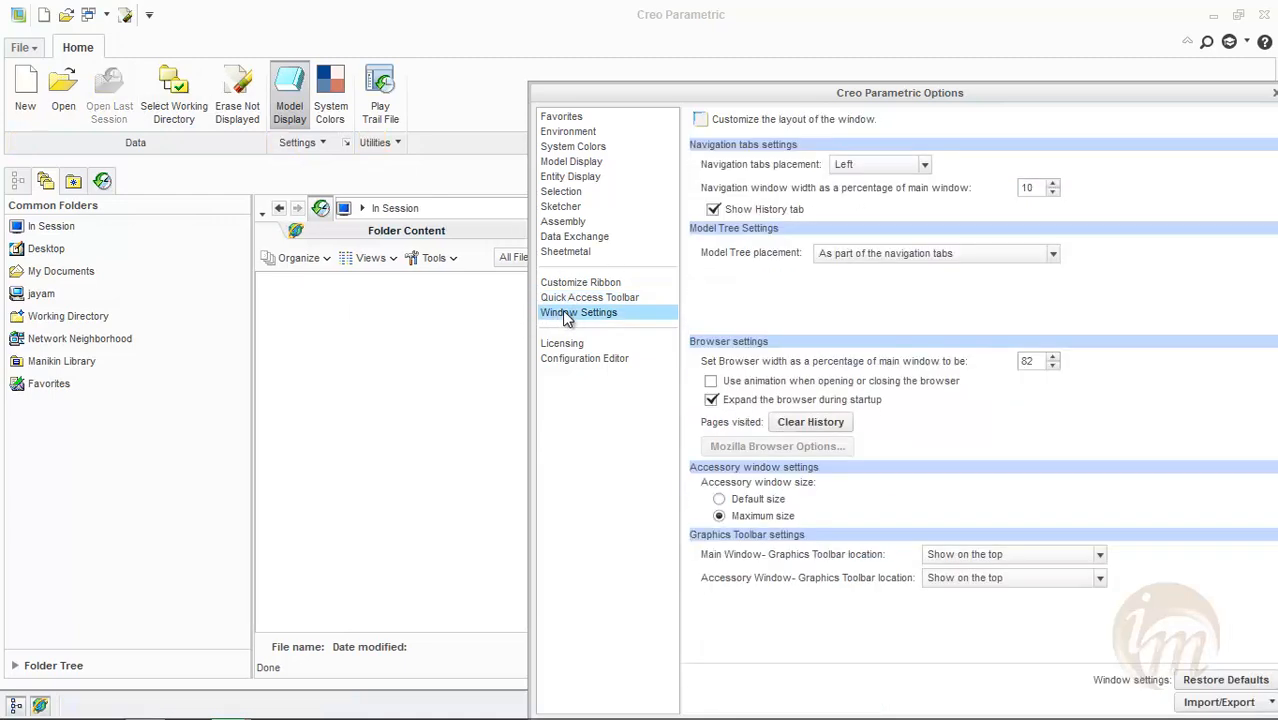
left_click_drag(908, 97, 672, 49)
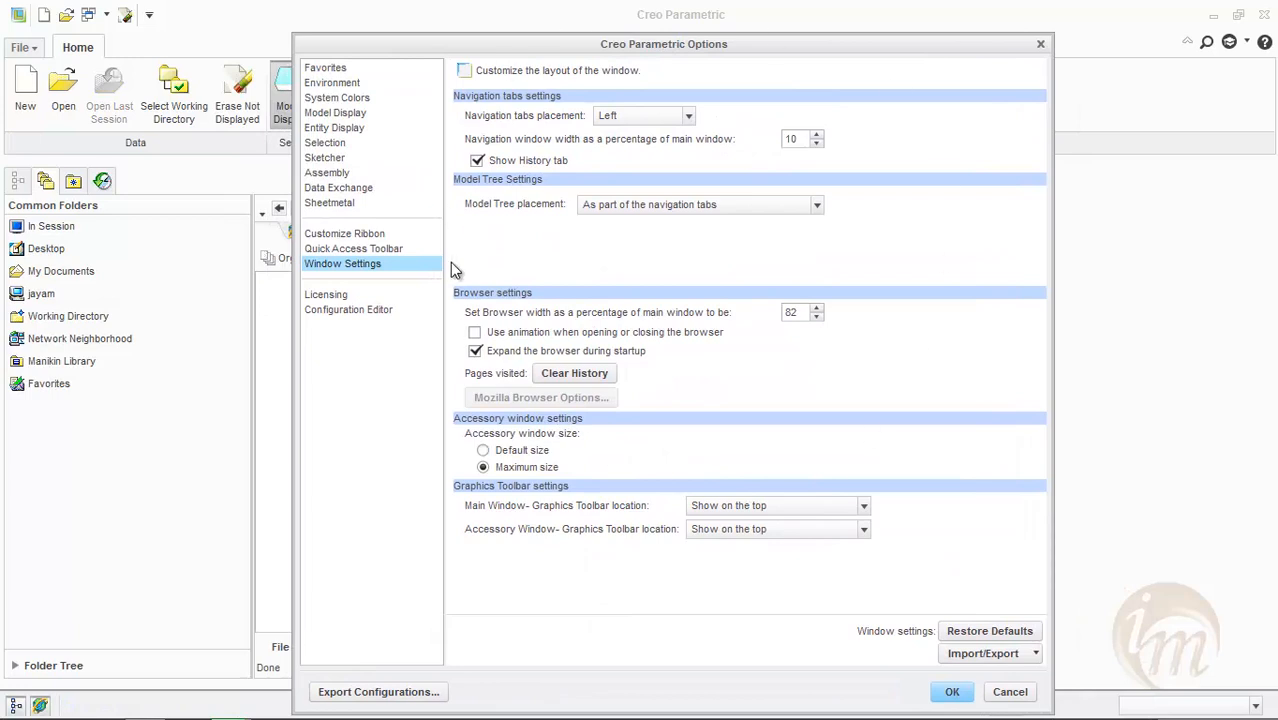
left_click(337, 299)
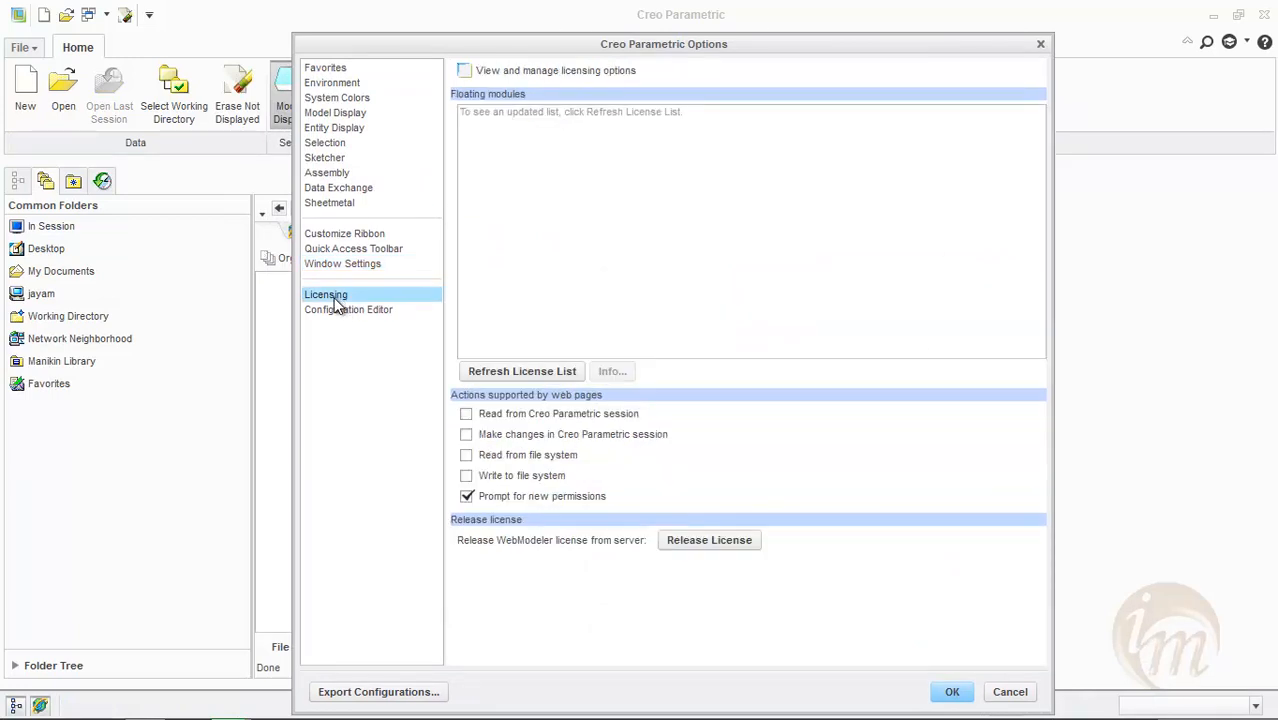
left_click(338, 310)
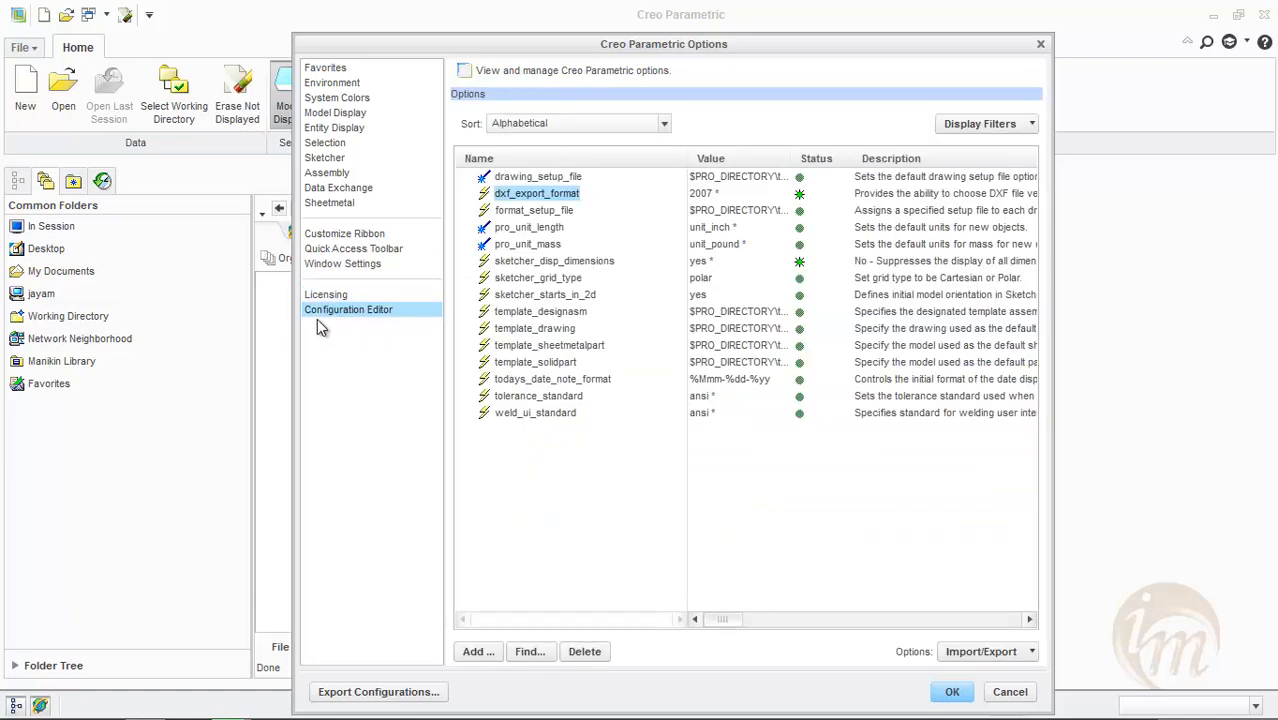
left_click(394, 316)
Try setting the pro_unit_length configuration option to unit_mm, and close the options dialog without keeping the changes.
left_click(532, 229)
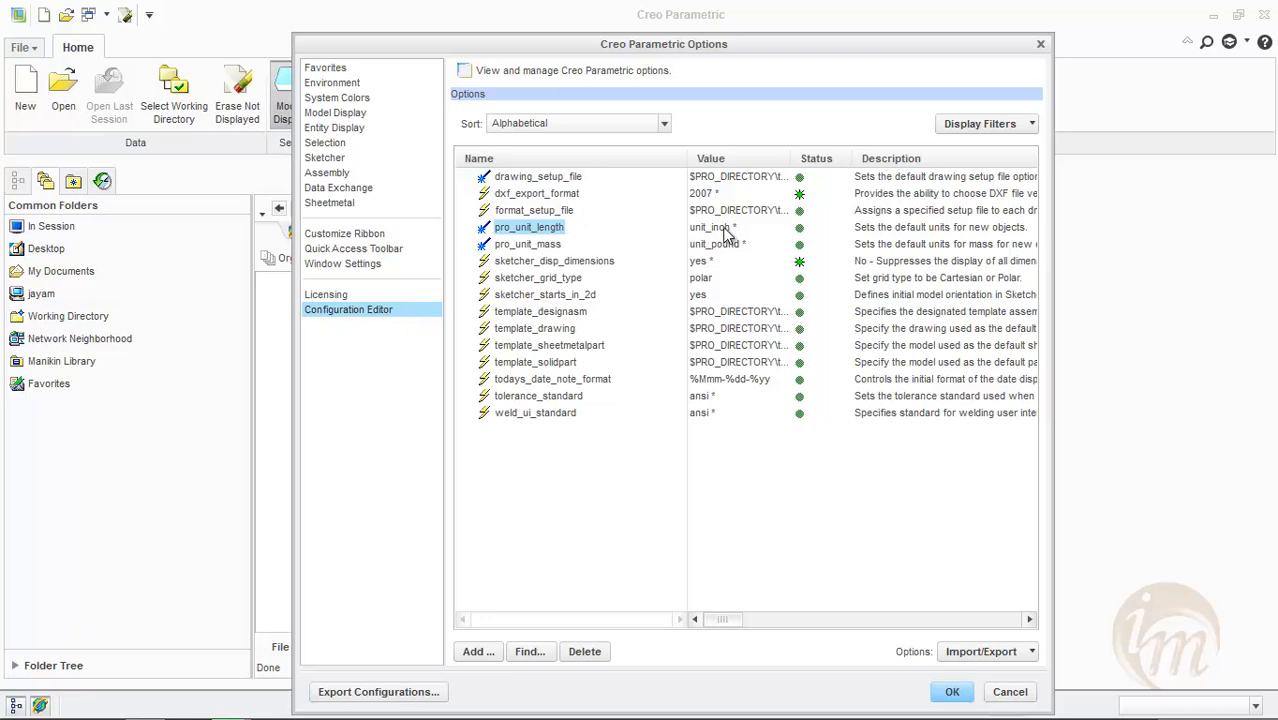
left_click(562, 247)
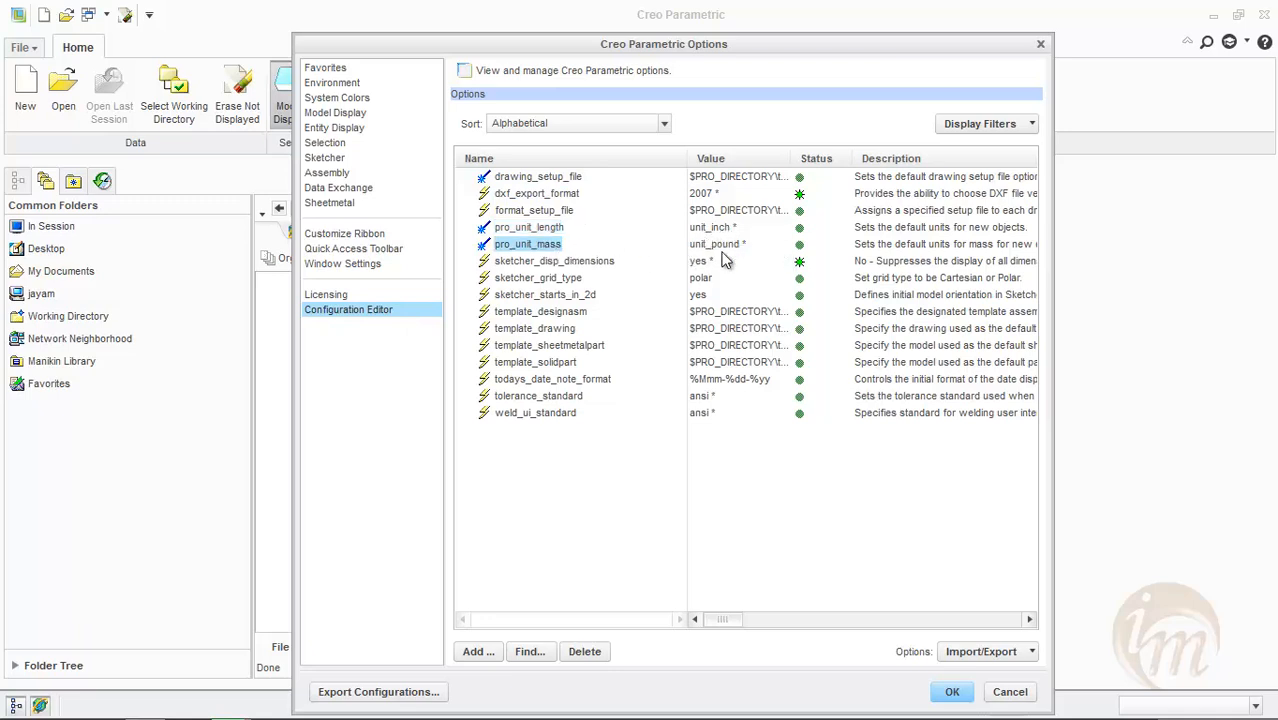
left_click(548, 229)
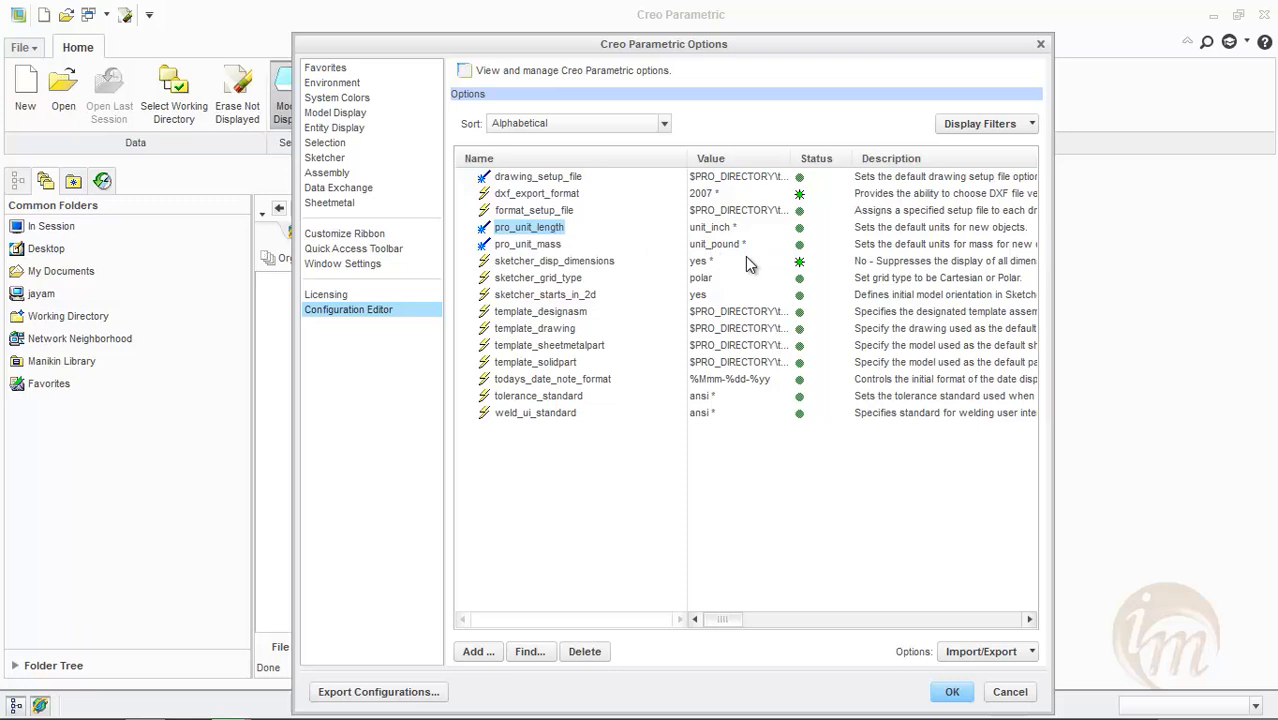
left_click(720, 229)
left_click(784, 228)
left_click(747, 276)
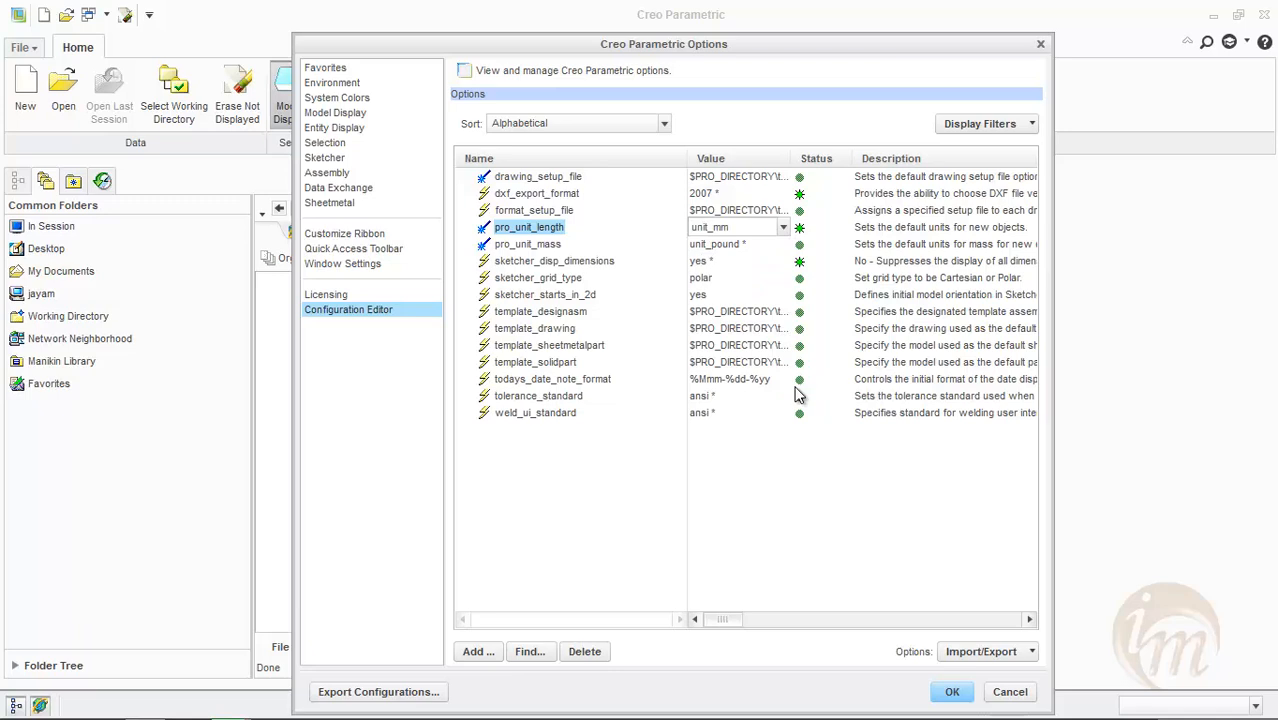
left_click(540, 412)
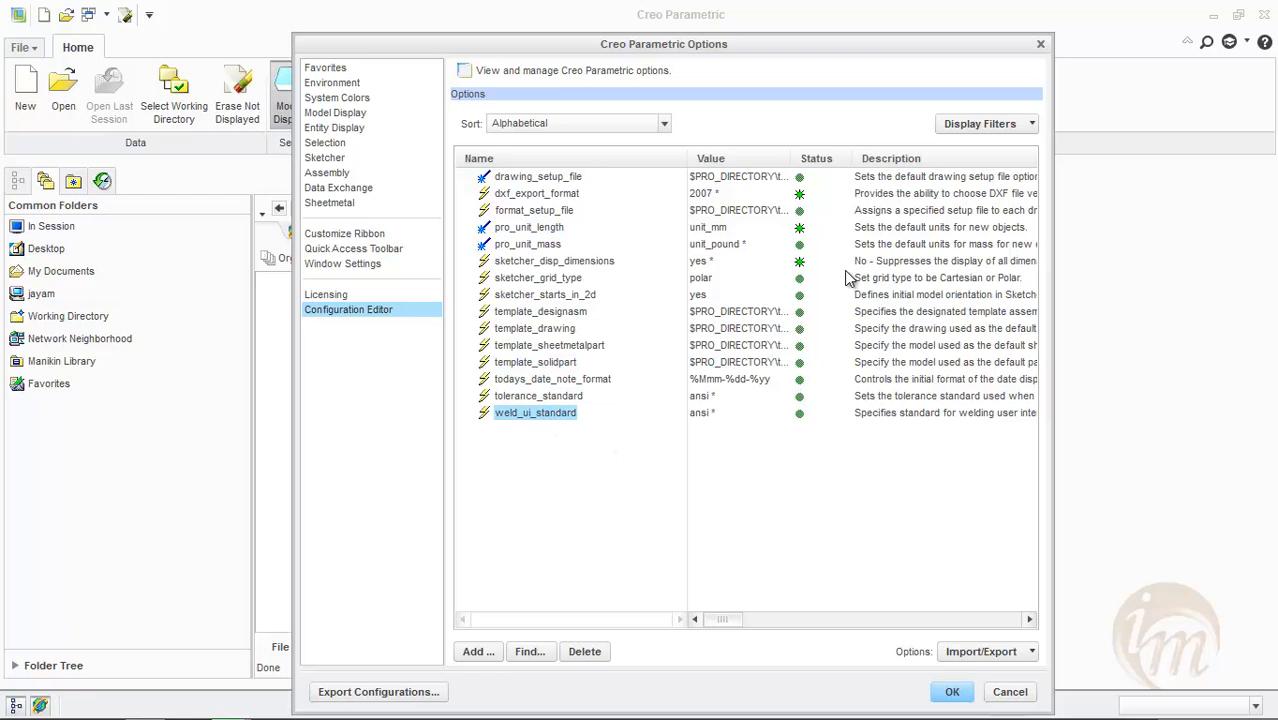
left_click(1005, 692)
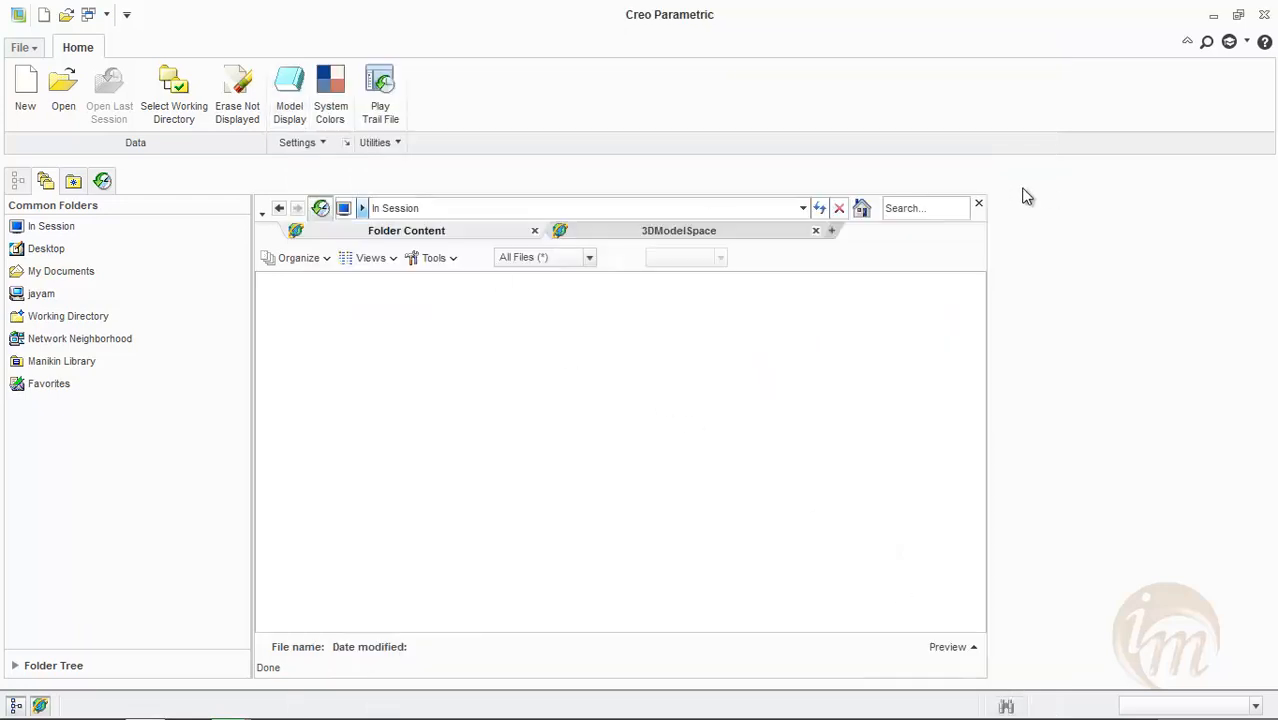